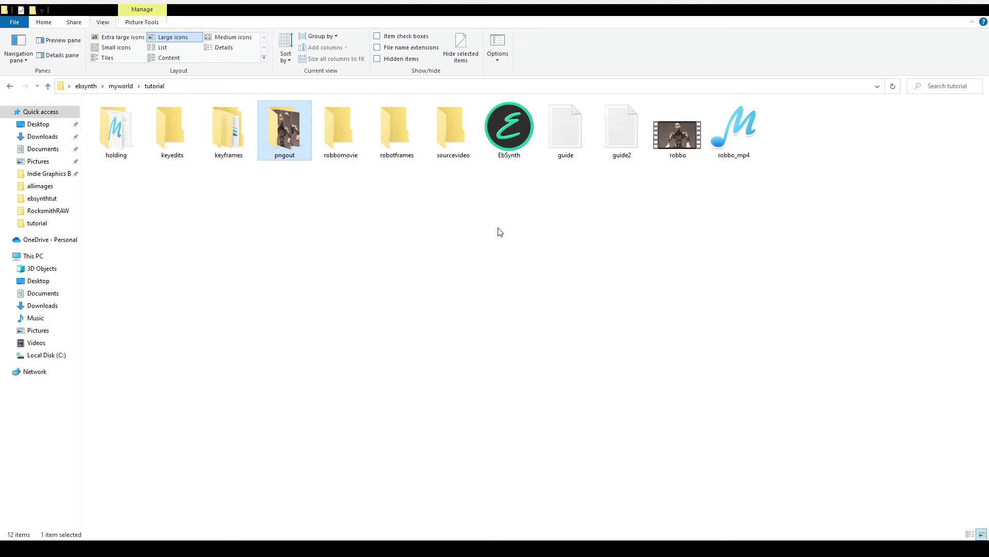
Open robbo.mp4 from the tutorial folder and bring MAGIX Video Pro X to the front
{"action": "left_click", "coordinate": [679, 142]}
{"action": "double_click", "coordinate": [678, 142]}
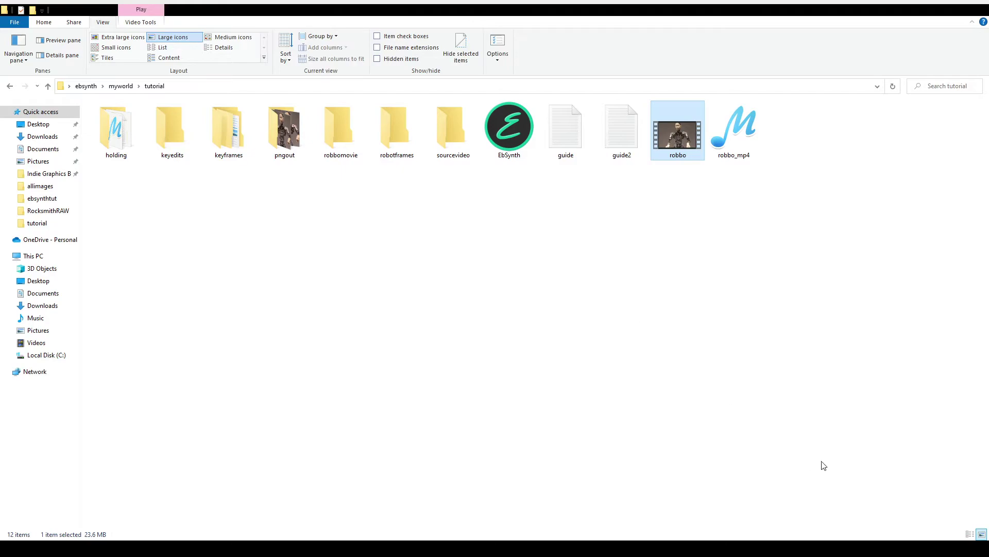
{"action": "left_click", "coordinate": [366, 546]}
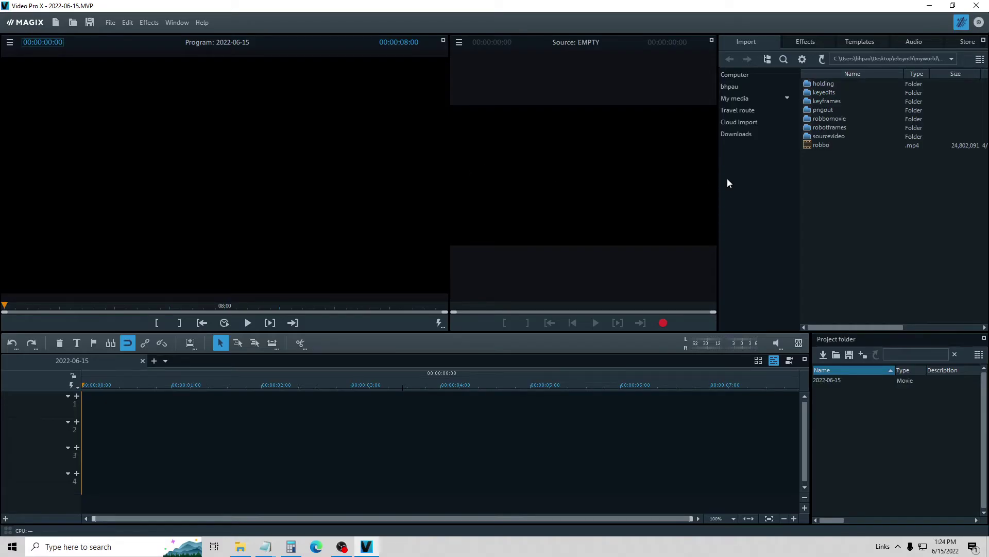
Place robbo.mp4 on timeline track 1 and open File > Export movie
{"action": "mouse_move", "coordinate": [824, 148]}
{"action": "left_click_drag", "start_coordinate": [822, 144], "coordinate": [107, 392]}
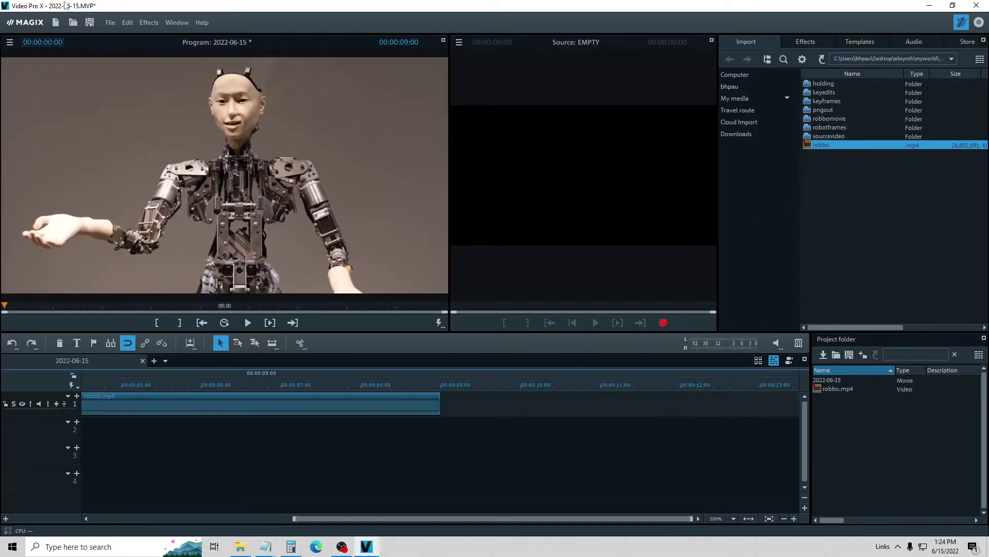
{"action": "left_click", "coordinate": [112, 23]}
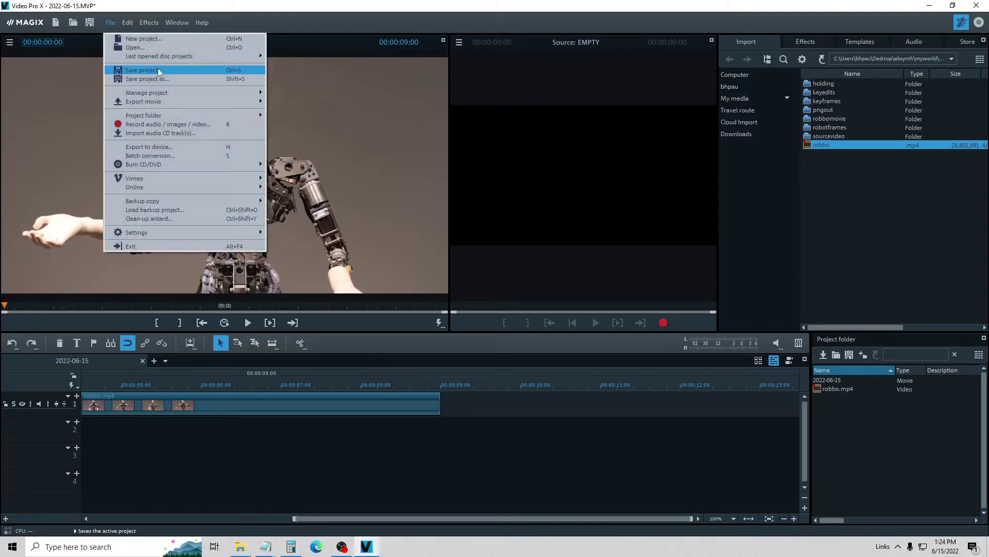
{"action": "mouse_move", "coordinate": [175, 101]}
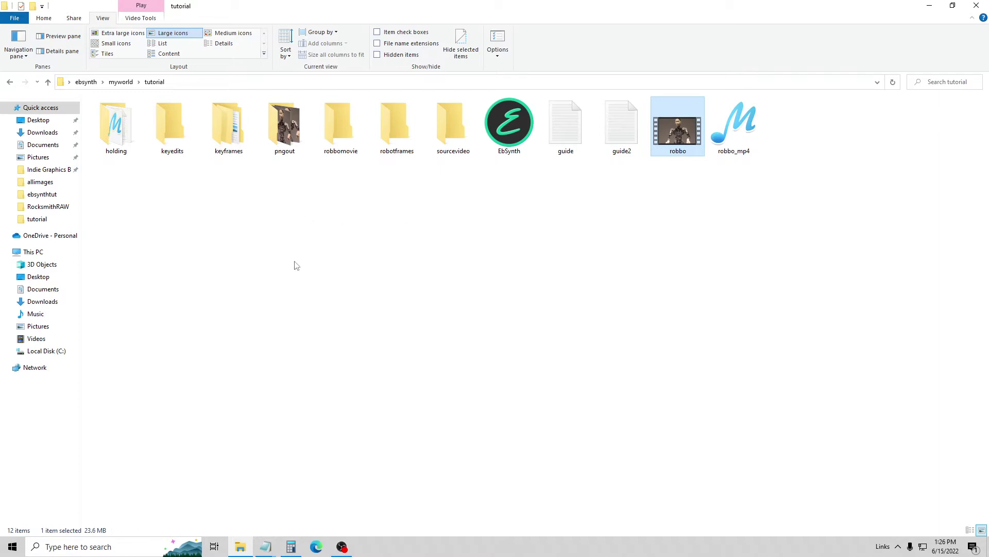
Browse the 201 frames in pngout, then return to the tutorial folder and dismiss its context menu
{"action": "double_click", "coordinate": [286, 123]}
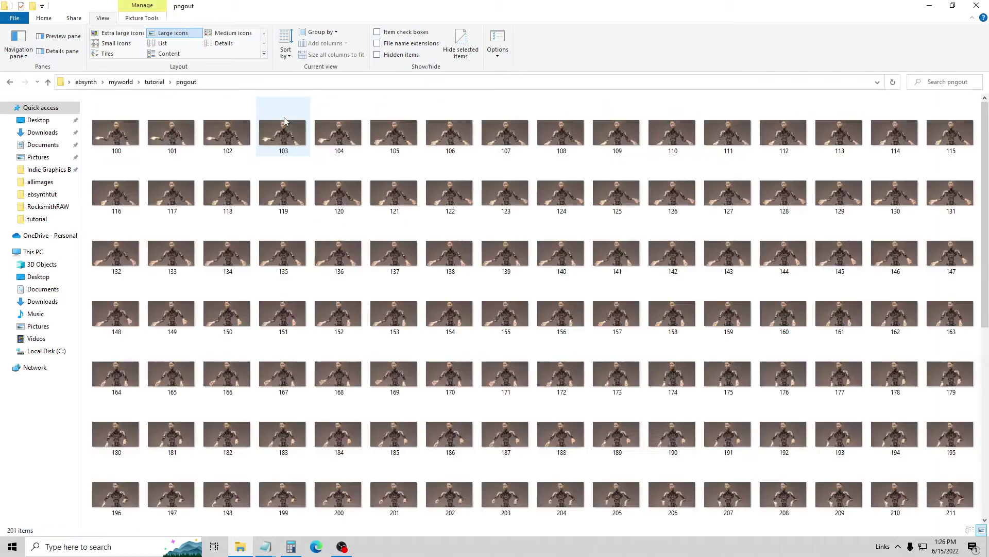
{"action": "scroll", "coordinate": [454, 265], "scroll_direction": "down", "scroll_amount": 6}
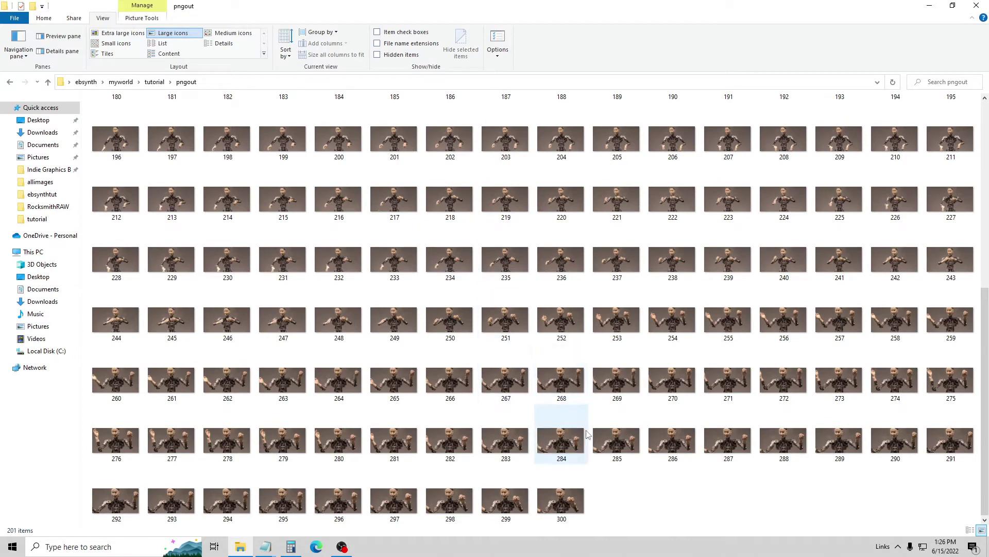
{"action": "scroll", "coordinate": [407, 278], "scroll_direction": "up", "scroll_amount": 5}
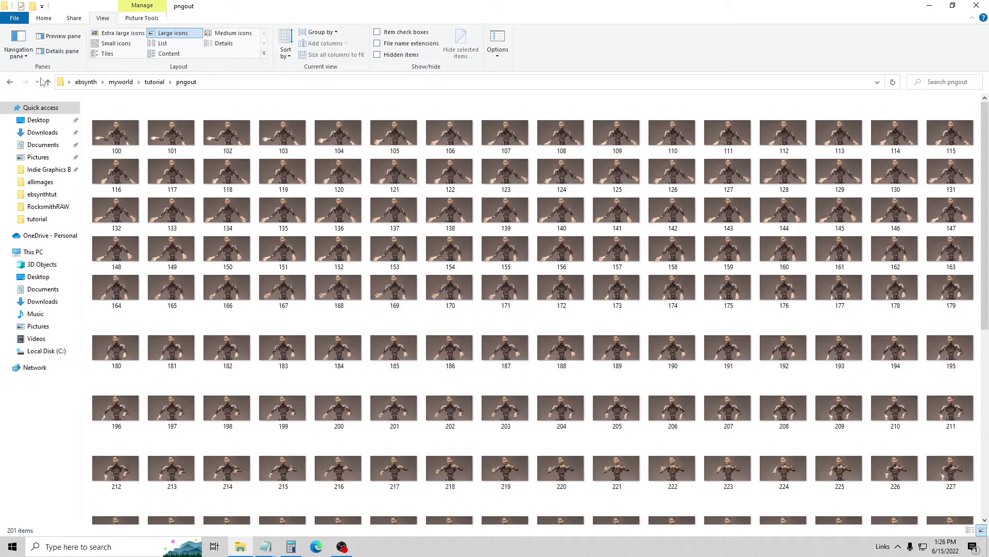
{"action": "left_click", "coordinate": [47, 82]}
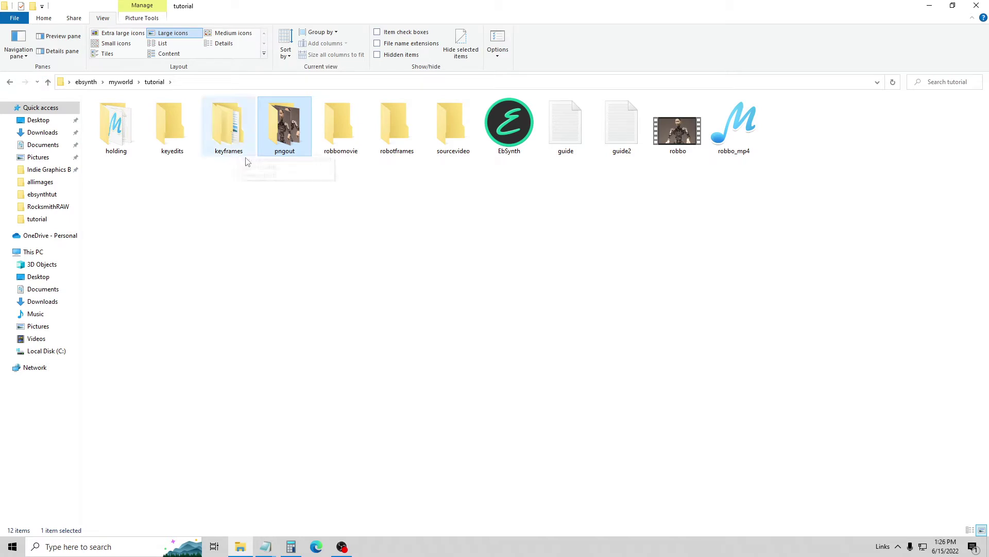
{"action": "right_click", "coordinate": [282, 239]}
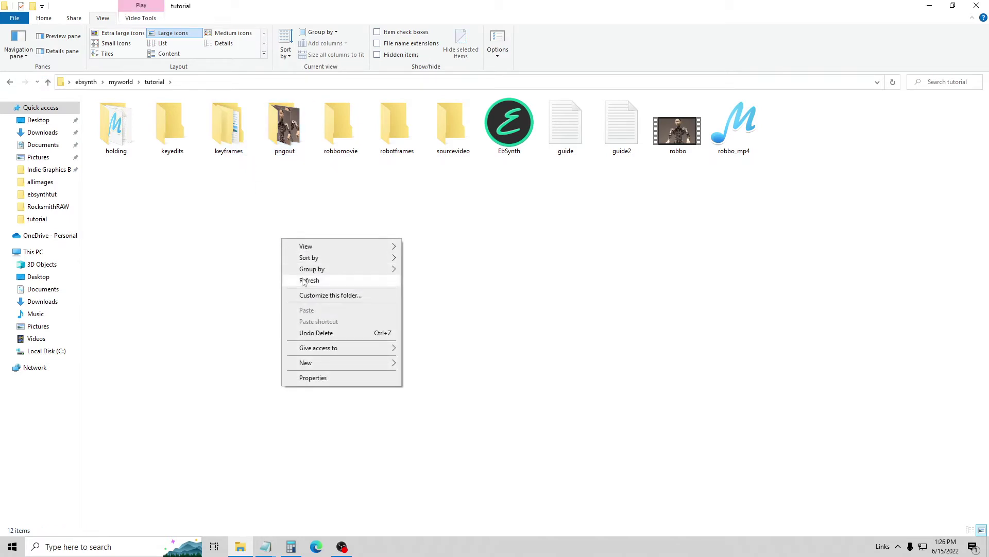
{"action": "left_click", "coordinate": [245, 250]}
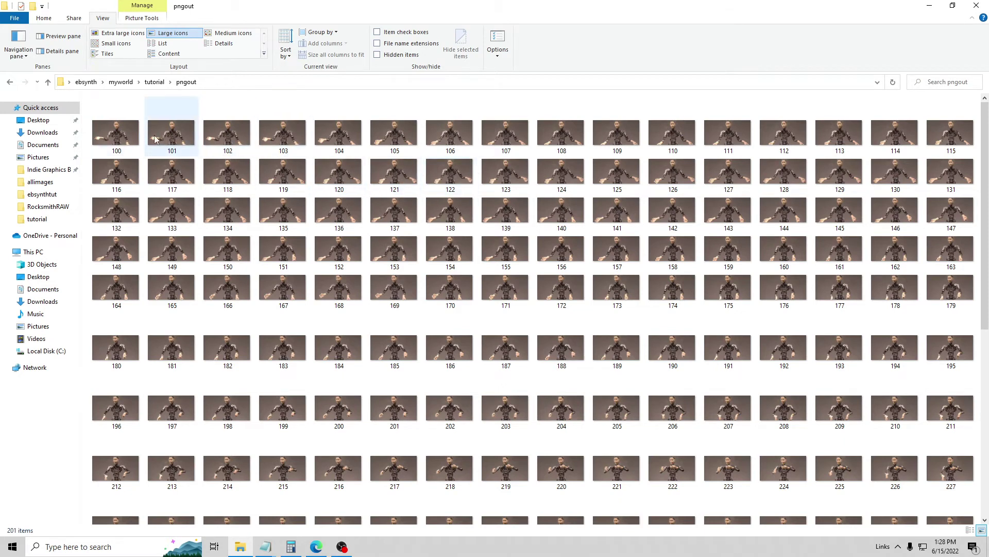
Copy frame 100 from pngout and paste it into the tutorial's keyframes folder
{"action": "right_click", "coordinate": [120, 140]}
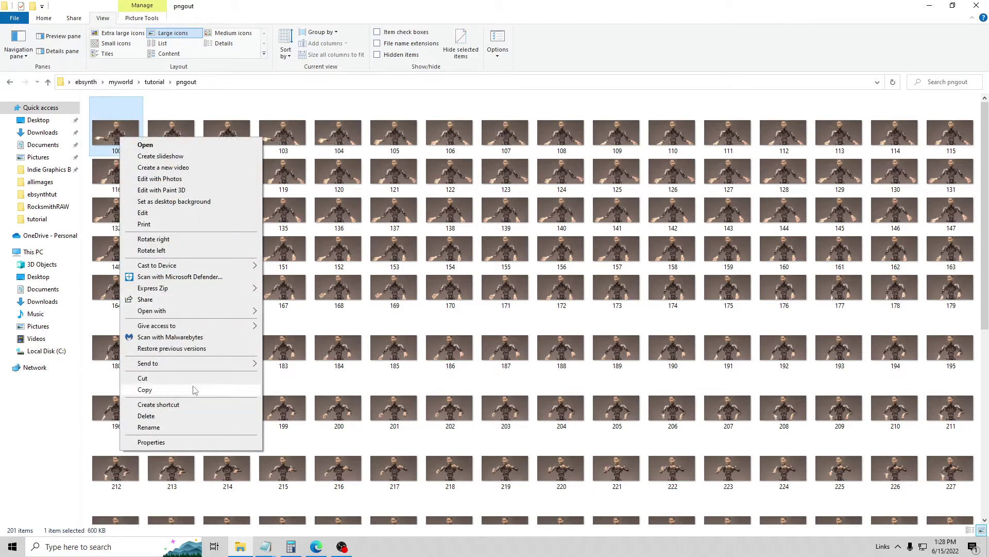
{"action": "left_click", "coordinate": [195, 390]}
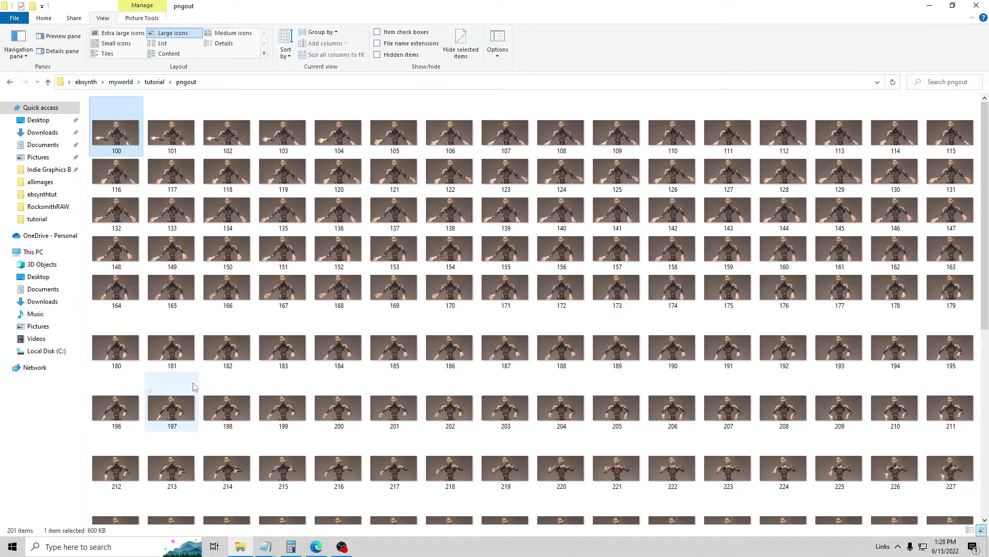
{"action": "left_click", "coordinate": [49, 83]}
{"action": "double_click", "coordinate": [228, 126]}
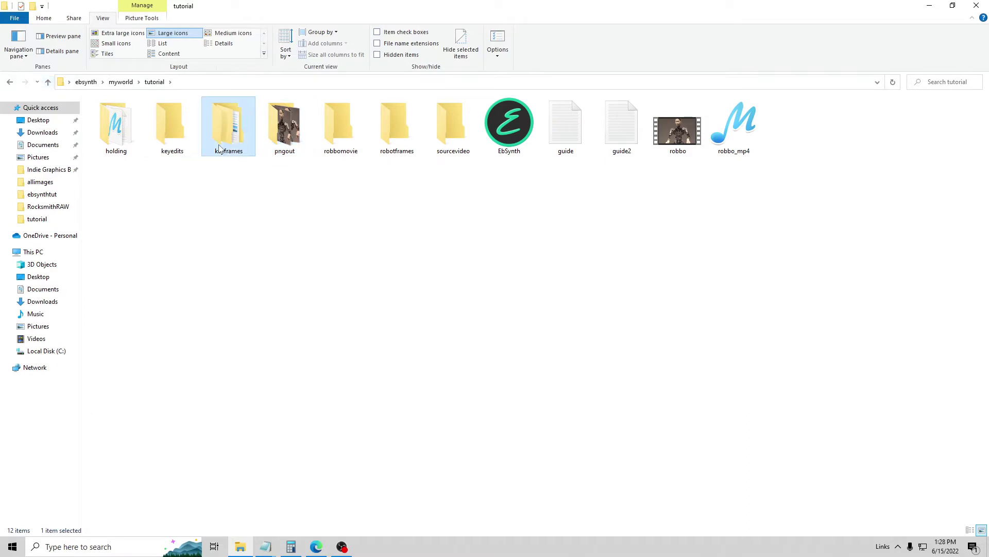
{"action": "right_click", "coordinate": [217, 221]}
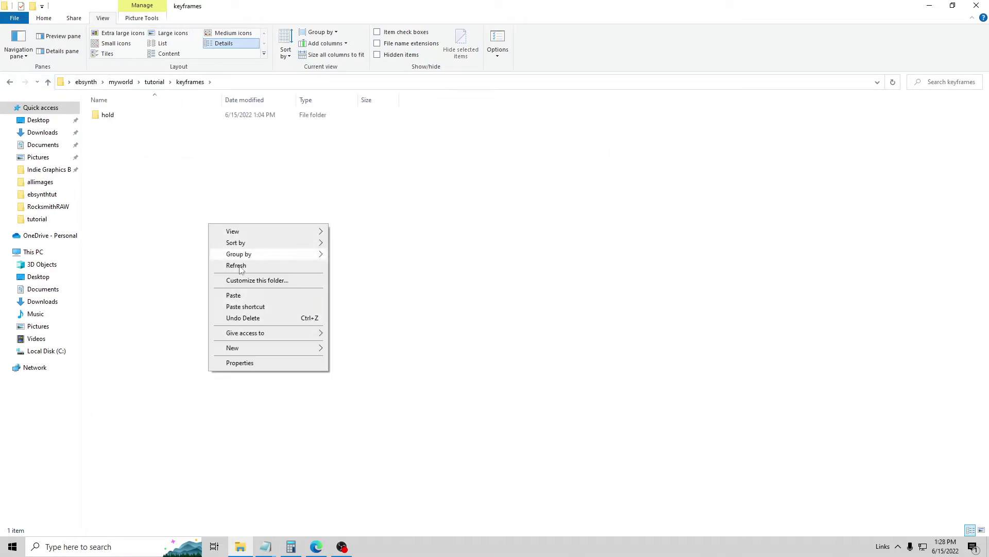
{"action": "left_click", "coordinate": [253, 297]}
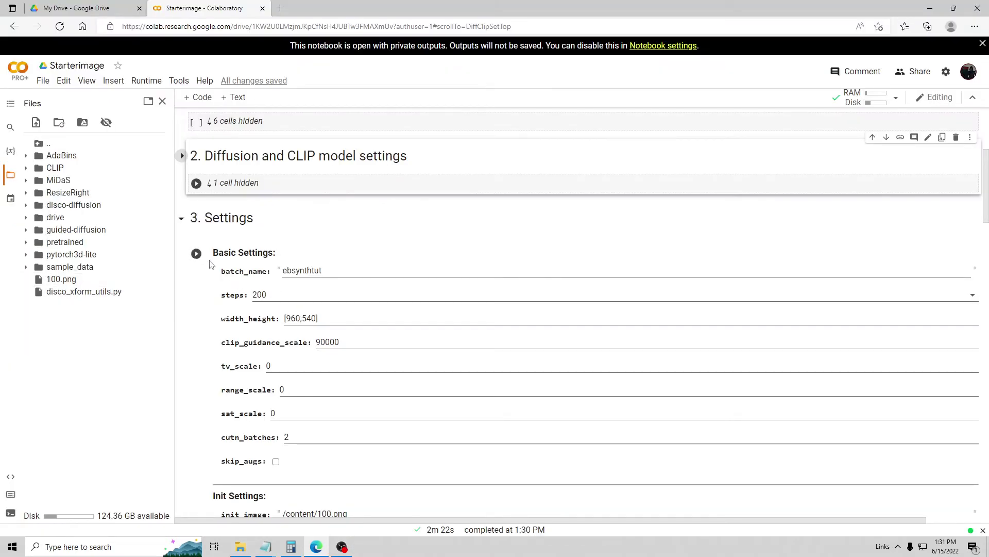
Collapse the 3. Settings section in Colab and run its cells
{"action": "scroll", "coordinate": [247, 289], "scroll_direction": "down", "scroll_amount": 2}
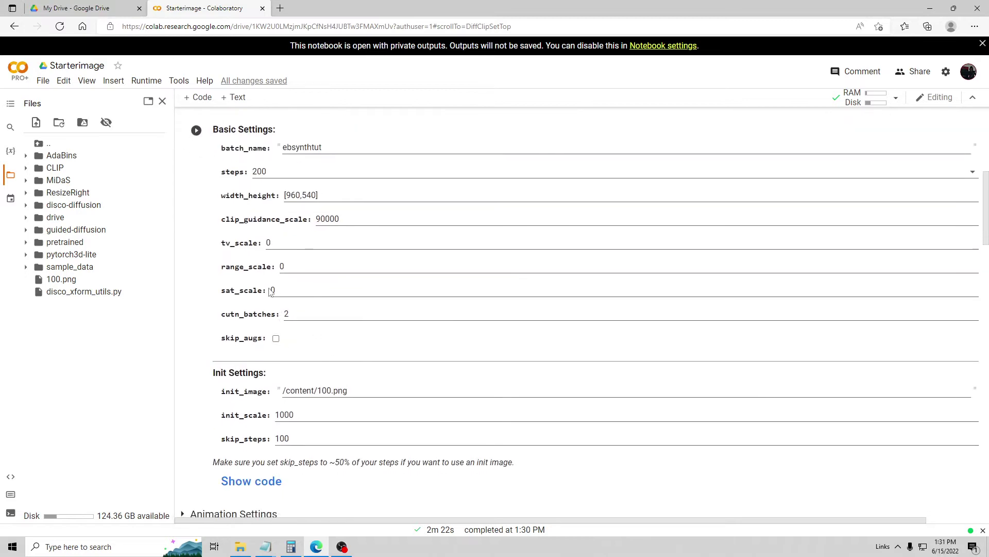
{"action": "scroll", "coordinate": [263, 284], "scroll_direction": "up", "scroll_amount": 3}
{"action": "left_click", "coordinate": [182, 279]}
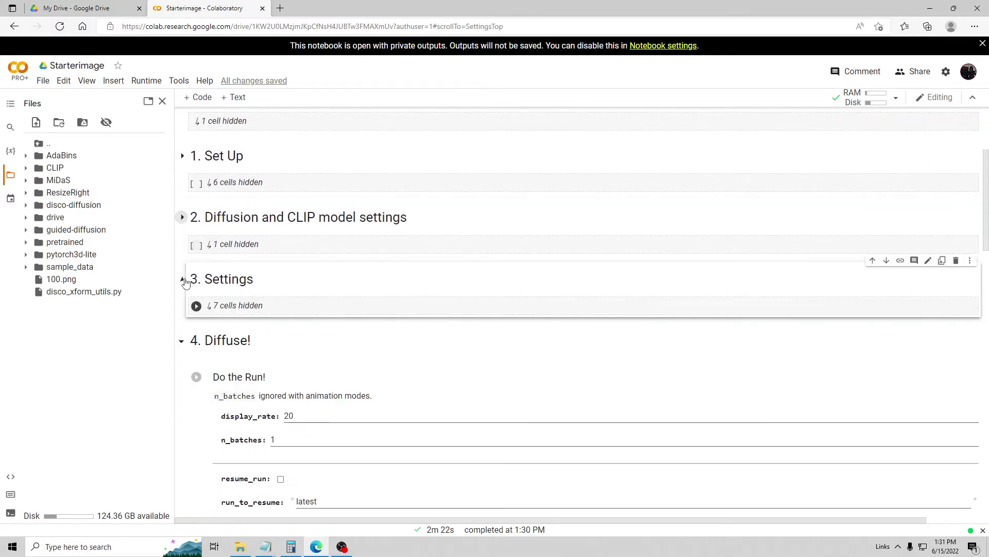
{"action": "left_click", "coordinate": [196, 306]}
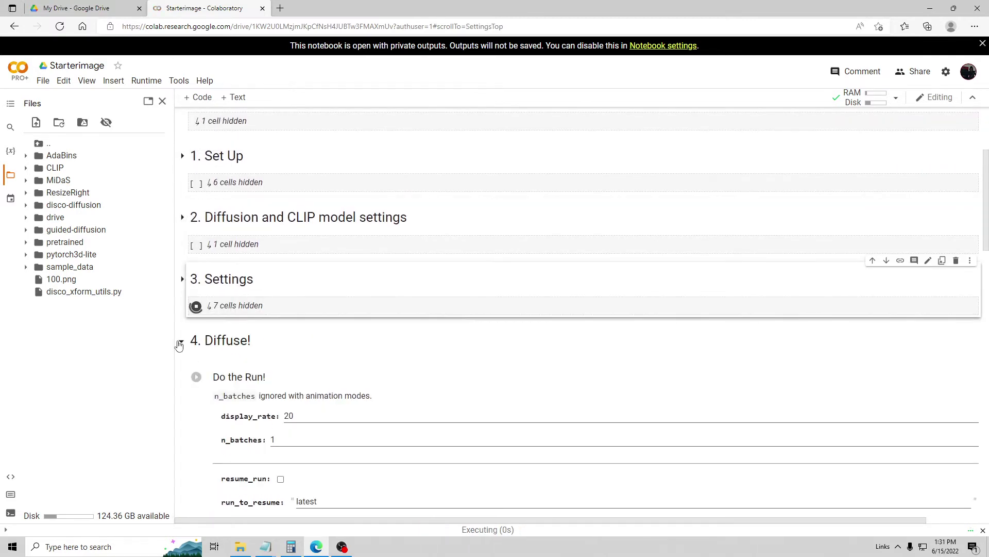
Run 4. Diffuse! and watch the cyborg robot render reach 97/100 steps, then return to Explorer
{"action": "left_click", "coordinate": [181, 341]}
{"action": "left_click", "coordinate": [196, 367]}
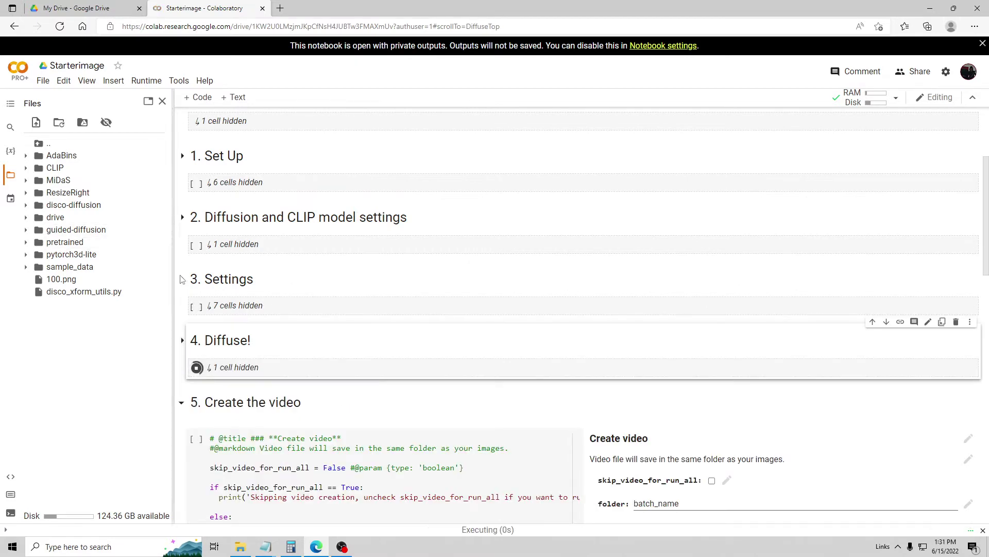
{"action": "left_click", "coordinate": [183, 279]}
{"action": "scroll", "coordinate": [436, 329], "scroll_direction": "down", "scroll_amount": 10}
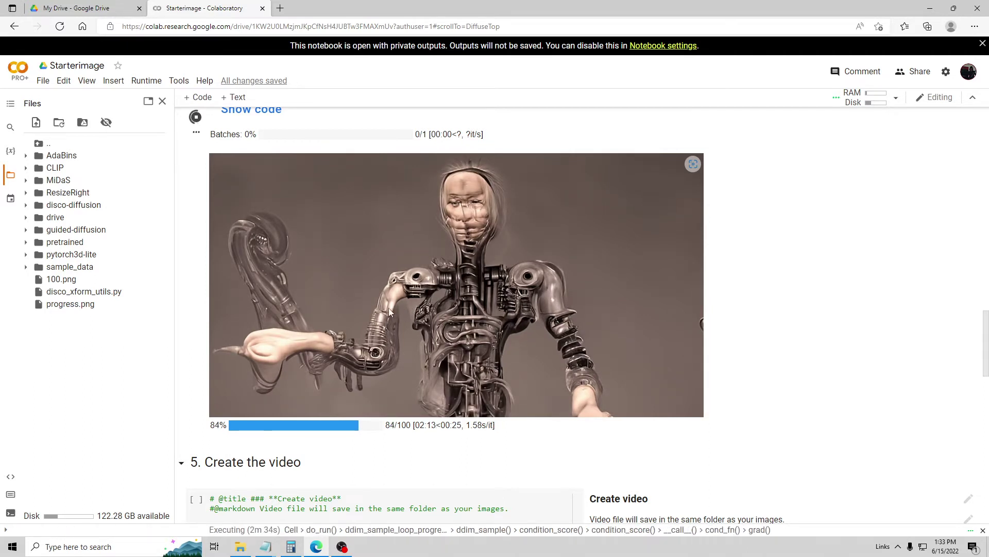
{"action": "scroll", "coordinate": [401, 303], "scroll_direction": "up", "scroll_amount": 1}
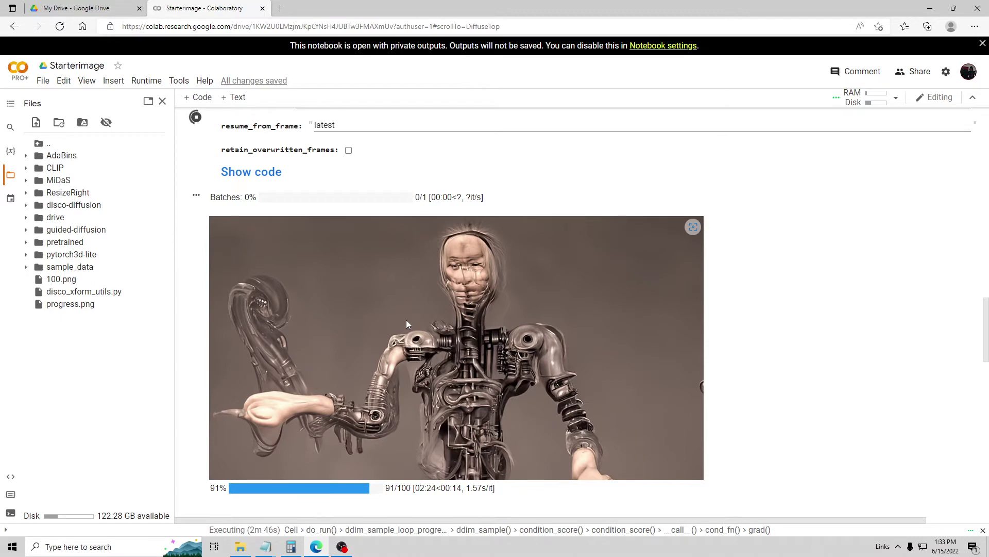
{"action": "scroll", "coordinate": [452, 329], "scroll_direction": "up", "scroll_amount": 1}
{"action": "scroll", "coordinate": [453, 335], "scroll_direction": "down", "scroll_amount": 2}
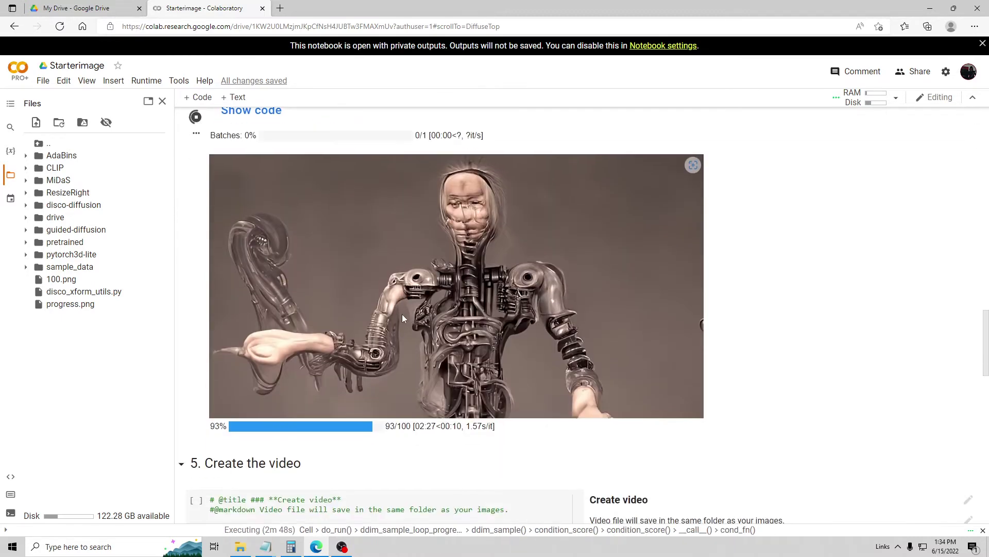
{"action": "scroll", "coordinate": [437, 321], "scroll_direction": "up", "scroll_amount": 1}
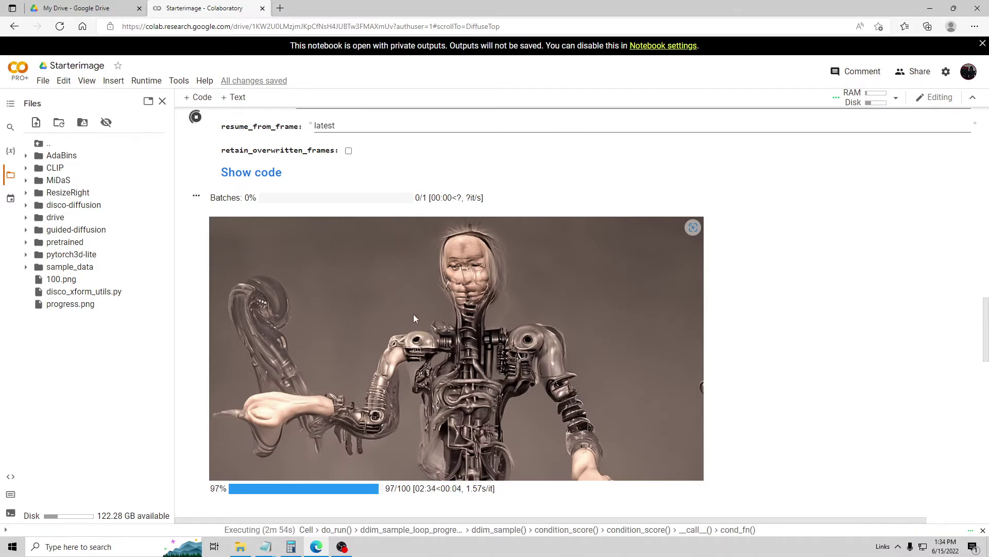
{"action": "key", "text": "alt+Tab"}
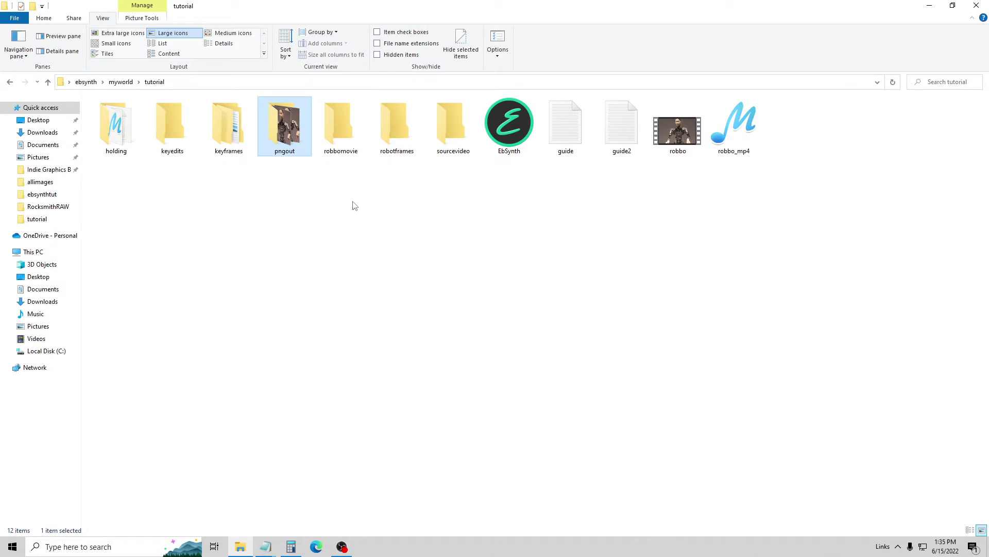
Go to keyframes > hold > ebsynthtut and select images 125–275 for copying
{"action": "double_click", "coordinate": [289, 133]}
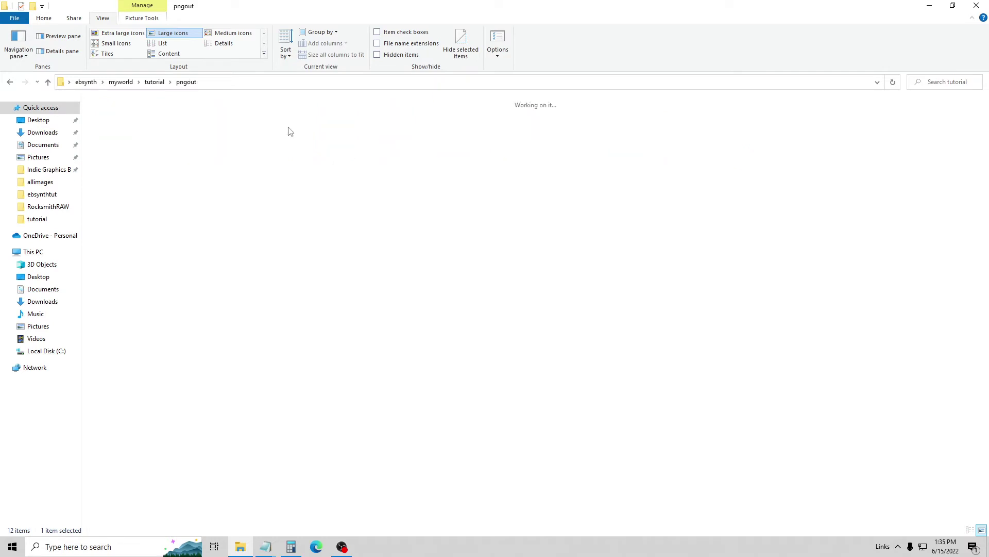
{"action": "left_click", "coordinate": [48, 83]}
{"action": "double_click", "coordinate": [212, 134]}
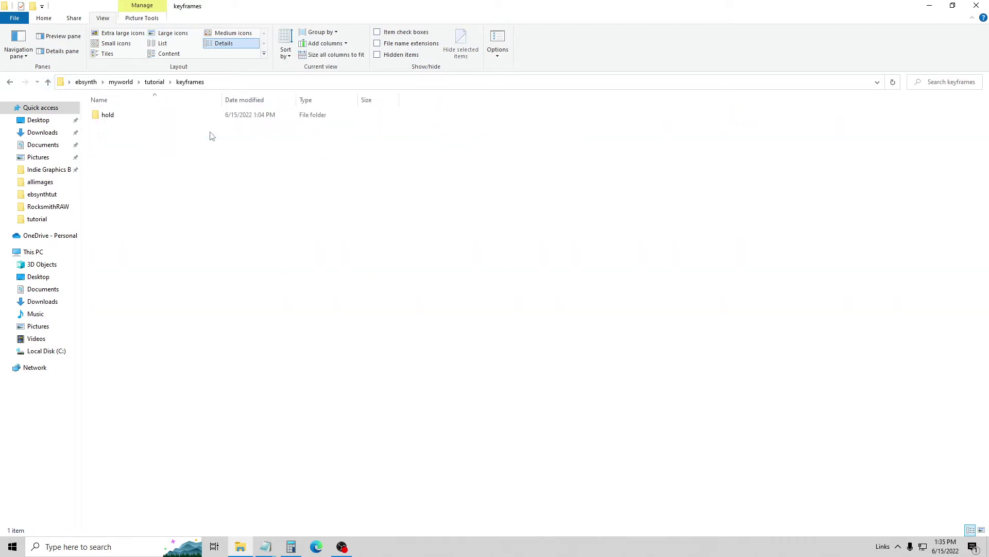
{"action": "left_click", "coordinate": [135, 119]}
{"action": "double_click", "coordinate": [135, 120]}
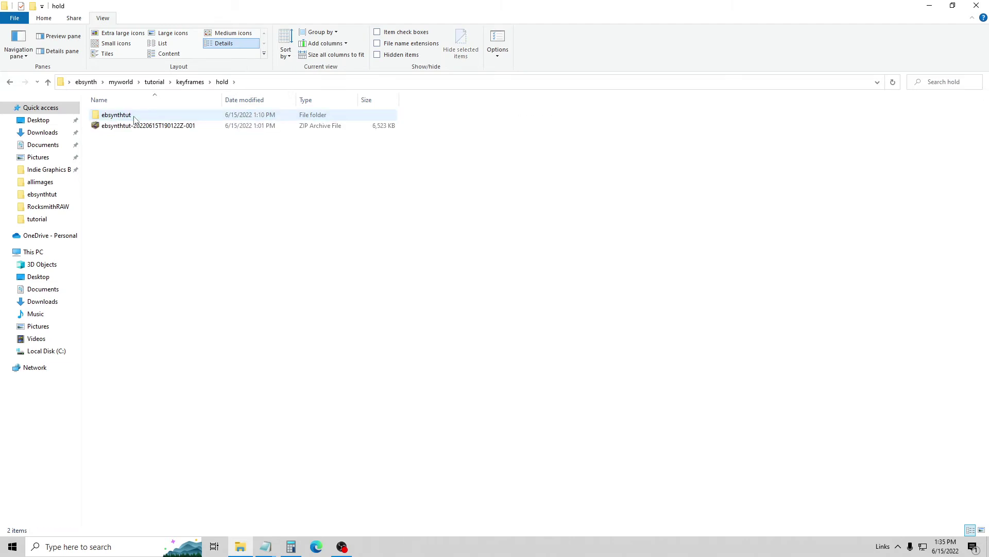
{"action": "double_click", "coordinate": [135, 119]}
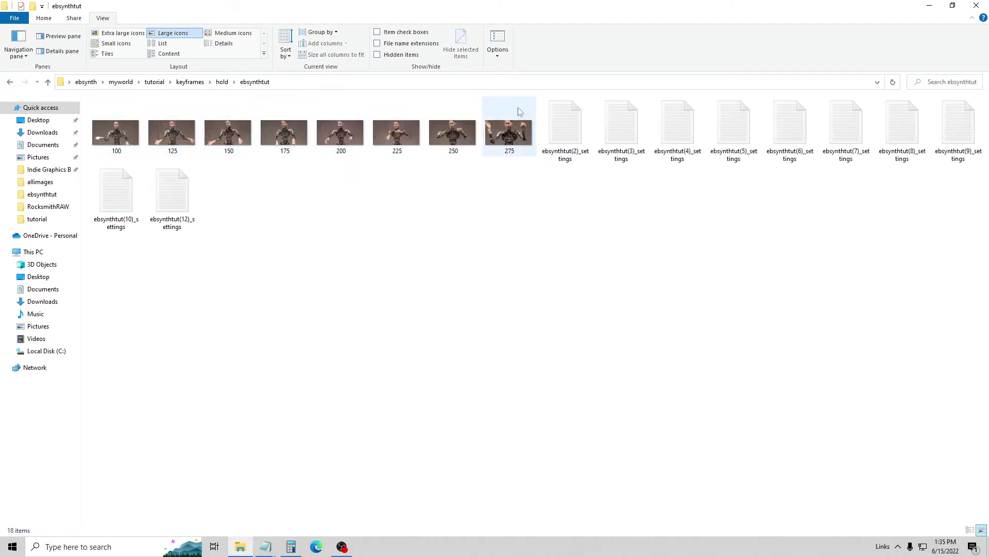
{"action": "left_click_drag", "start_coordinate": [519, 108], "coordinate": [146, 146]}
{"action": "right_click", "coordinate": [271, 143]}
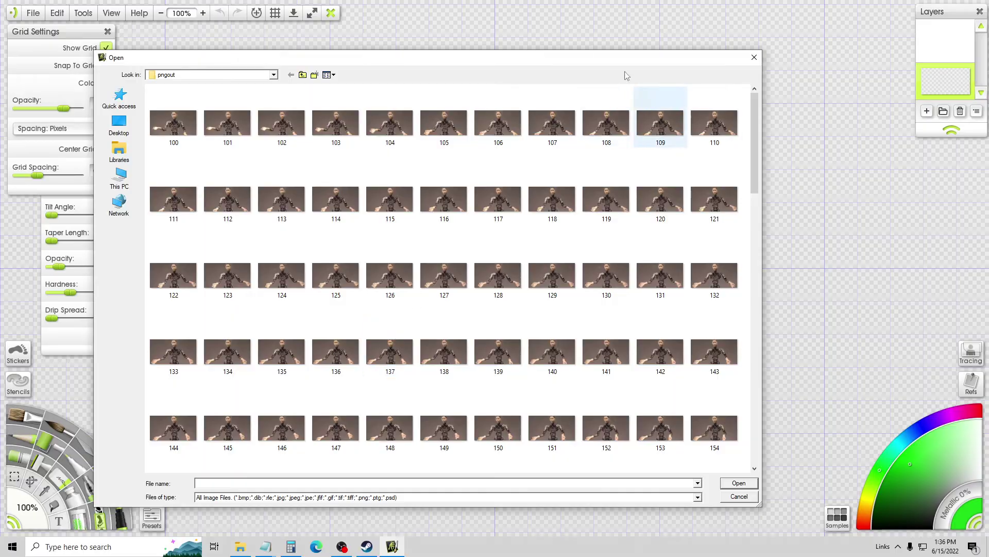
In Open Painting, go up from pngout to the tutorial folder and open the cyborg robot keyframe
{"action": "left_click_drag", "start_coordinate": [389, 58], "coordinate": [409, 59]}
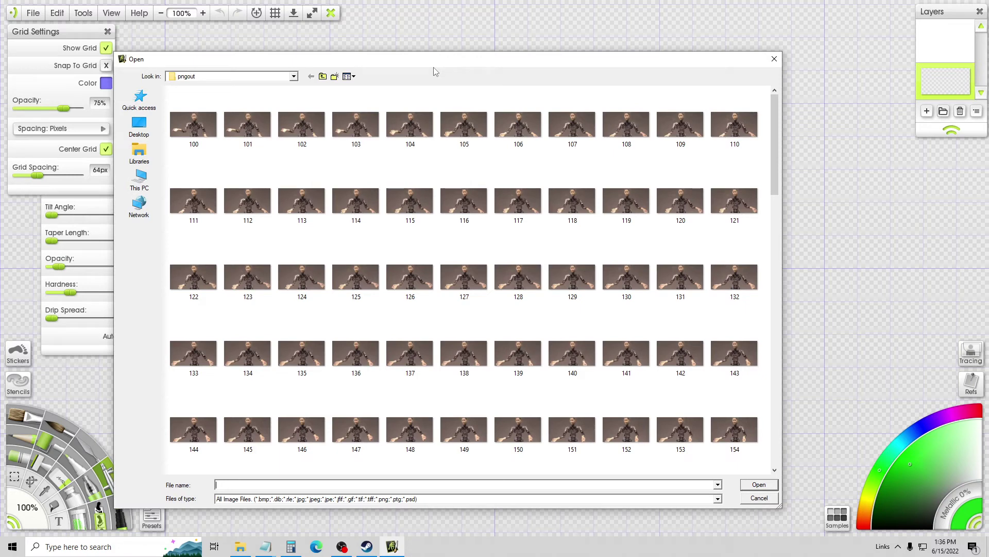
{"action": "scroll", "coordinate": [867, 222], "scroll_direction": "down", "scroll_amount": 1}
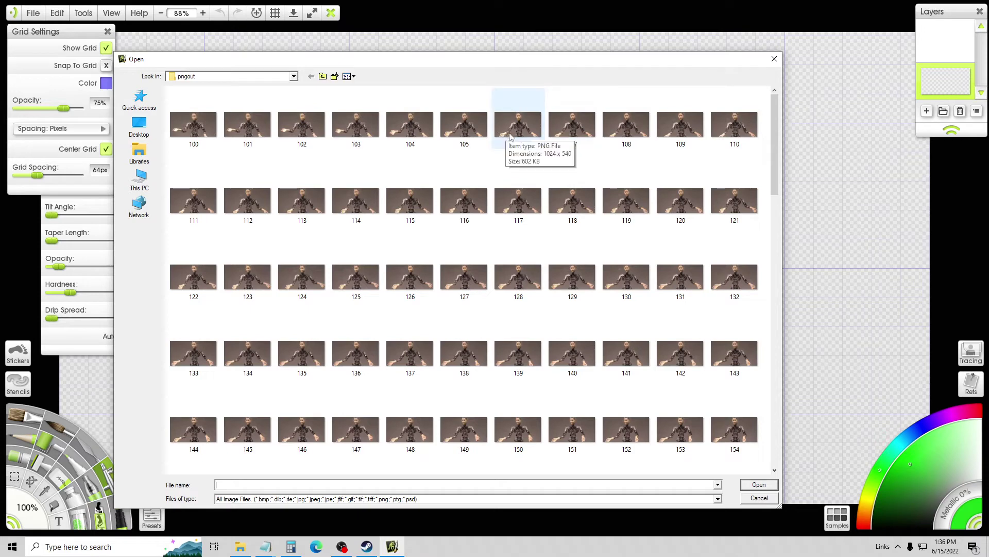
{"action": "left_click", "coordinate": [323, 77]}
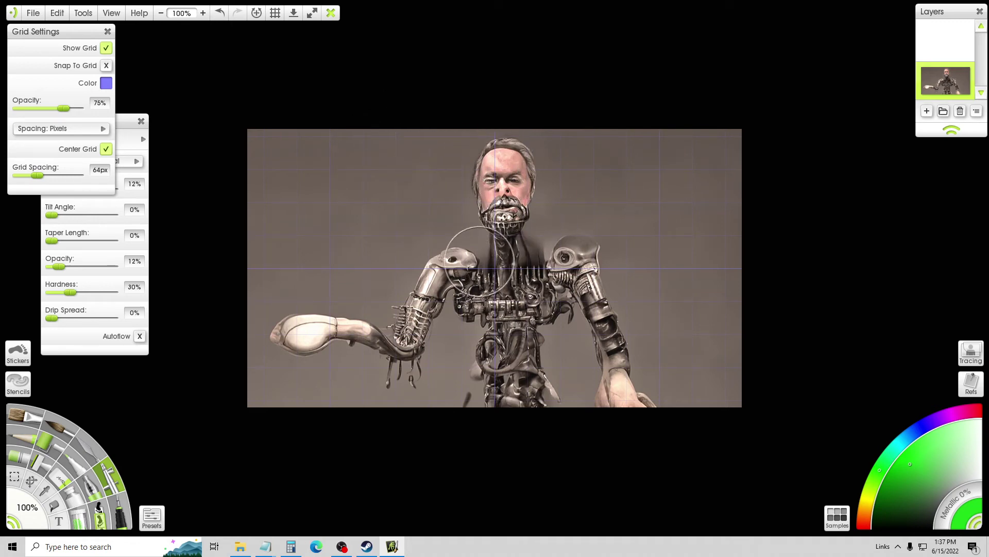
{"action": "left_click", "coordinate": [35, 13]}
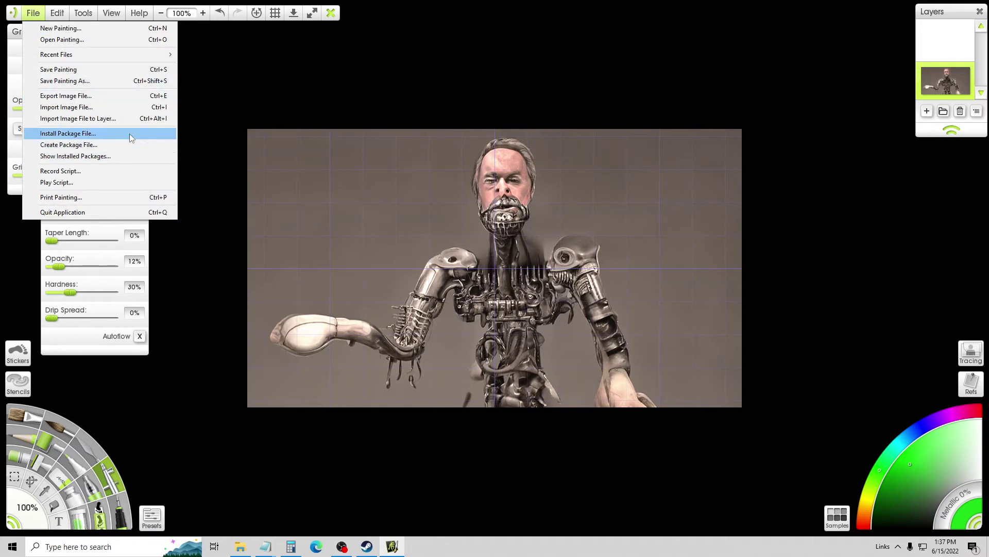
Import the original robot frame as a new layer and toggle its visibility to compare with the keyframe
{"action": "left_click", "coordinate": [103, 119]}
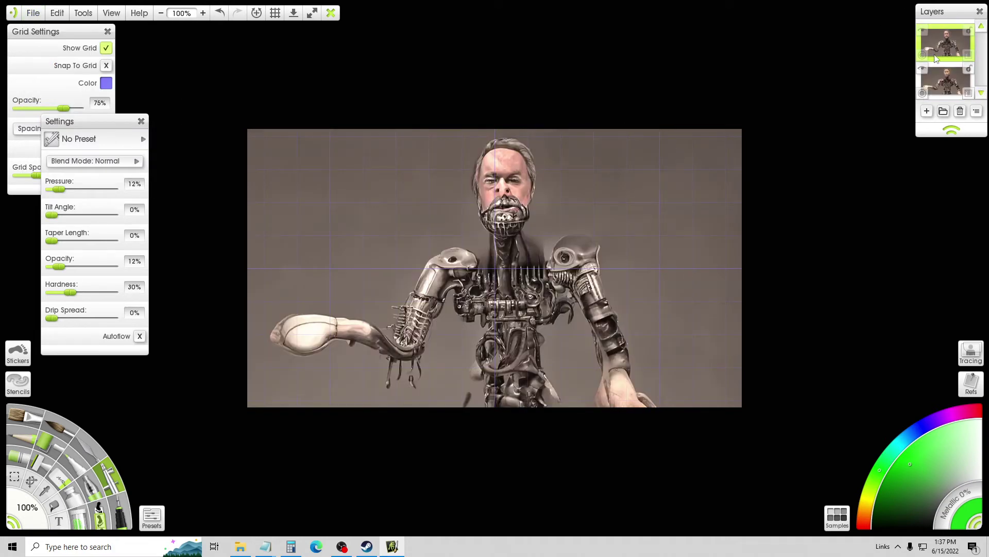
{"action": "left_click", "coordinate": [923, 30]}
{"action": "left_click", "coordinate": [924, 31]}
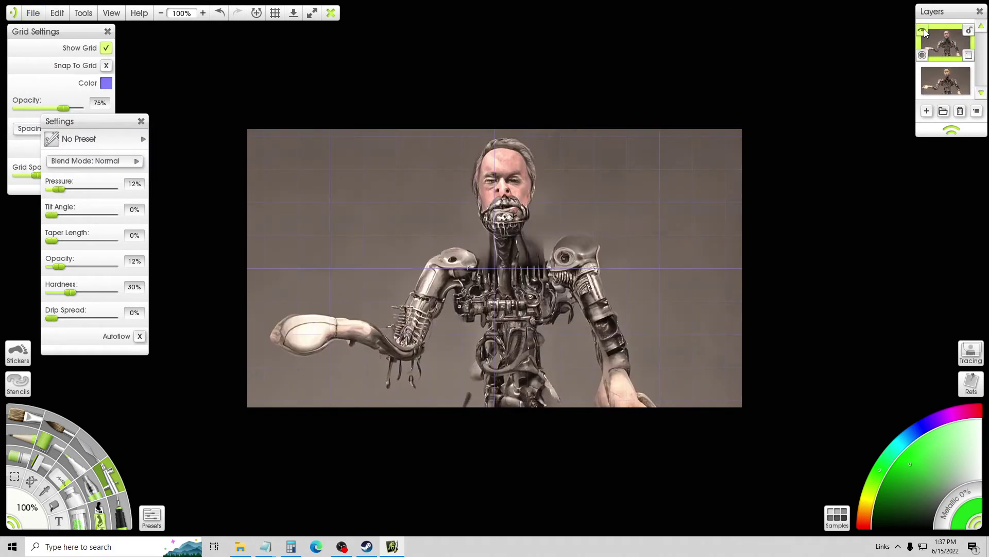
{"action": "left_click", "coordinate": [924, 31]}
{"action": "left_click", "coordinate": [924, 31]}
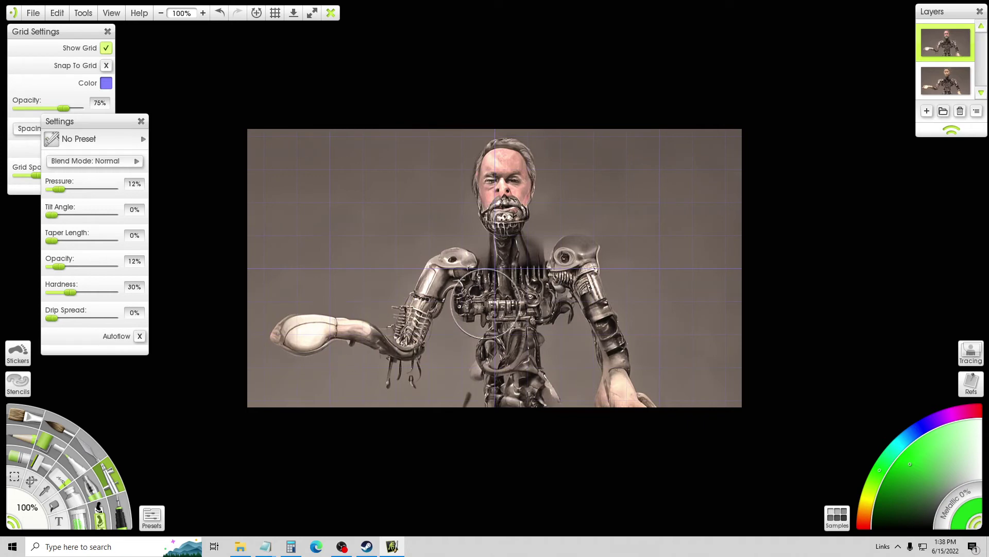
{"action": "left_click_drag", "start_coordinate": [413, 253], "coordinate": [526, 213]}
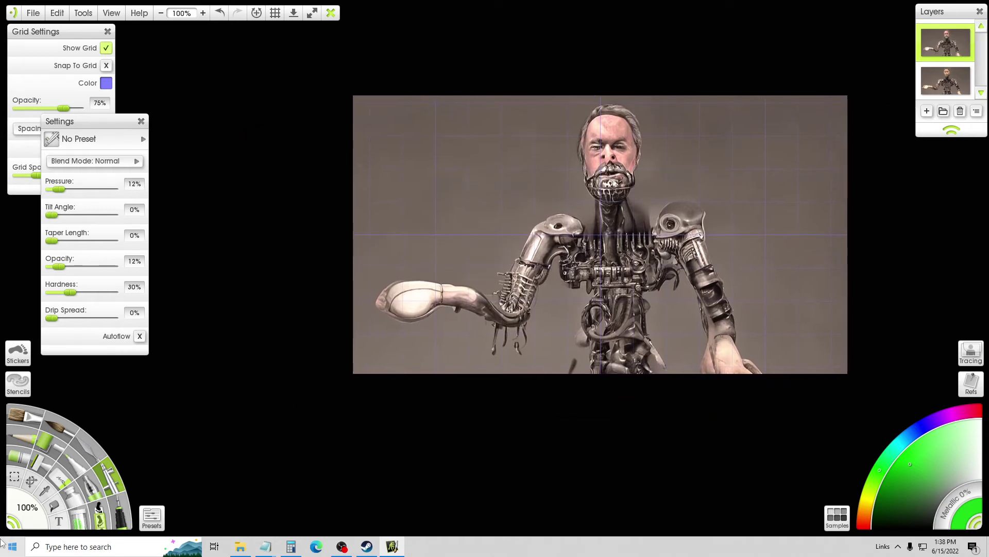
Select the Airbrush, zoom in on the hand, and toggle the top layer to compare
{"action": "left_click", "coordinate": [60, 478]}
{"action": "scroll", "coordinate": [505, 216], "scroll_direction": "up", "scroll_amount": 2}
{"action": "scroll", "coordinate": [505, 216], "scroll_direction": "up", "scroll_amount": 1}
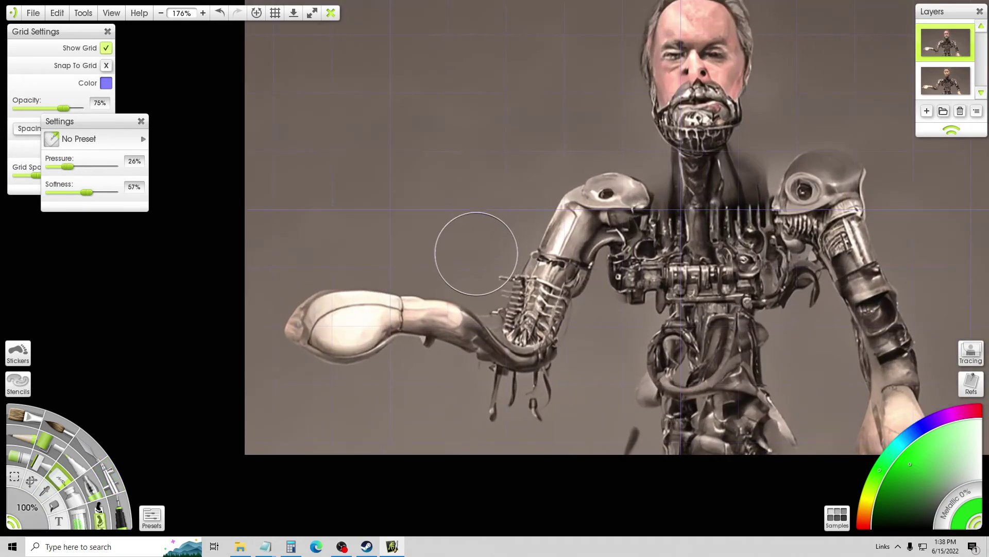
{"action": "left_click", "coordinate": [923, 32]}
{"action": "left_click", "coordinate": [923, 32]}
Airbrush the pale blobby left hand into a natural open hand with fingers and palm
{"action": "mouse_move", "coordinate": [383, 327]}
{"action": "left_mouse_down"}
{"action": "mouse_move", "coordinate": [411, 313]}
{"action": "mouse_move", "coordinate": [372, 306]}
{"action": "mouse_move", "coordinate": [321, 326]}
{"action": "mouse_move", "coordinate": [340, 305]}
{"action": "mouse_move", "coordinate": [305, 310]}
{"action": "mouse_move", "coordinate": [331, 297]}
{"action": "mouse_move", "coordinate": [321, 319]}
{"action": "mouse_move", "coordinate": [335, 338]}
{"action": "mouse_move", "coordinate": [363, 333]}
{"action": "mouse_move", "coordinate": [342, 335]}
{"action": "mouse_move", "coordinate": [337, 317]}
{"action": "mouse_move", "coordinate": [310, 335]}
{"action": "mouse_move", "coordinate": [352, 340]}
{"action": "mouse_move", "coordinate": [359, 319]}
{"action": "mouse_move", "coordinate": [416, 300]}
{"action": "mouse_move", "coordinate": [415, 291]}
{"action": "mouse_move", "coordinate": [398, 309]}
{"action": "mouse_move", "coordinate": [399, 325]}
{"action": "mouse_move", "coordinate": [387, 297]}
{"action": "mouse_move", "coordinate": [407, 318]}
{"action": "mouse_move", "coordinate": [398, 308]}
{"action": "mouse_move", "coordinate": [309, 325]}
{"action": "mouse_move", "coordinate": [297, 350]}
{"action": "mouse_move", "coordinate": [344, 360]}
{"action": "mouse_move", "coordinate": [352, 312]}
{"action": "mouse_move", "coordinate": [260, 348]}
{"action": "mouse_move", "coordinate": [296, 339]}
{"action": "mouse_move", "coordinate": [208, 352]}
{"action": "mouse_move", "coordinate": [162, 342]}
{"action": "left_mouse_up"}
{"action": "mouse_move", "coordinate": [302, 286]}
{"action": "left_mouse_down"}
{"action": "mouse_move", "coordinate": [307, 306]}
{"action": "mouse_move", "coordinate": [359, 346]}
{"action": "mouse_move", "coordinate": [305, 364]}
{"action": "mouse_move", "coordinate": [223, 362]}
{"action": "mouse_move", "coordinate": [328, 311]}
{"action": "mouse_move", "coordinate": [350, 314]}
{"action": "left_mouse_up"}
{"action": "scroll", "coordinate": [350, 315], "scroll_direction": "up", "scroll_amount": 4}
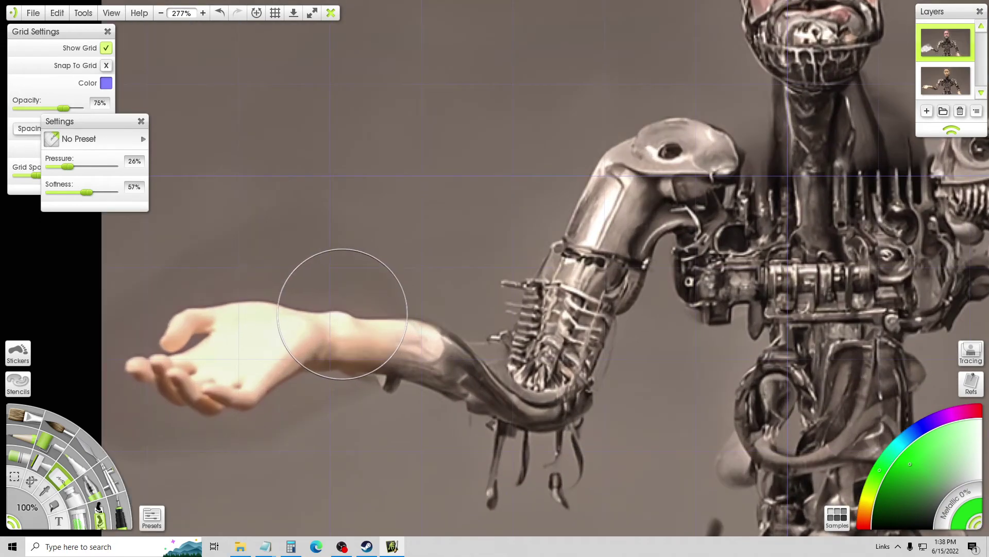
{"action": "scroll", "coordinate": [424, 287], "scroll_direction": "down", "scroll_amount": 6}
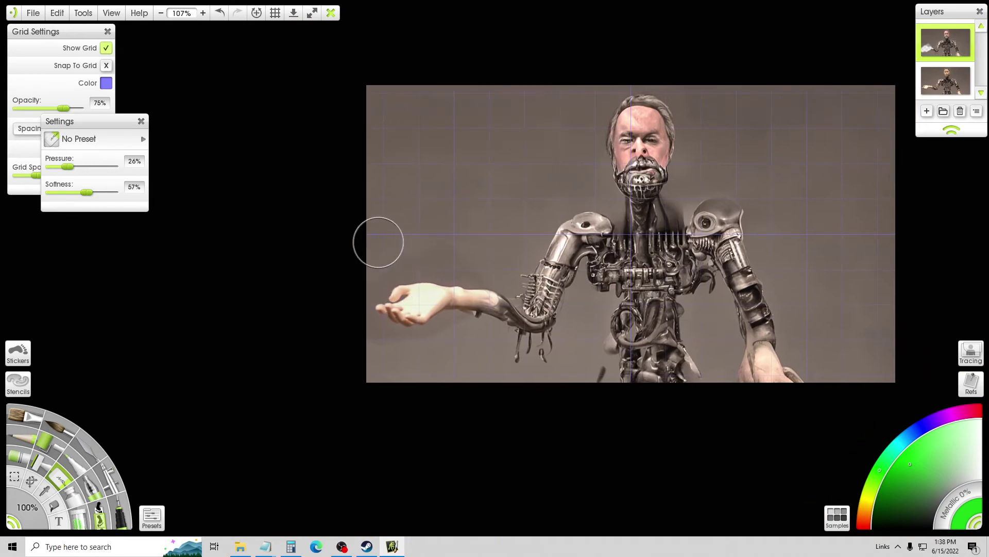
{"action": "scroll", "coordinate": [408, 303], "scroll_direction": "up", "scroll_amount": 4}
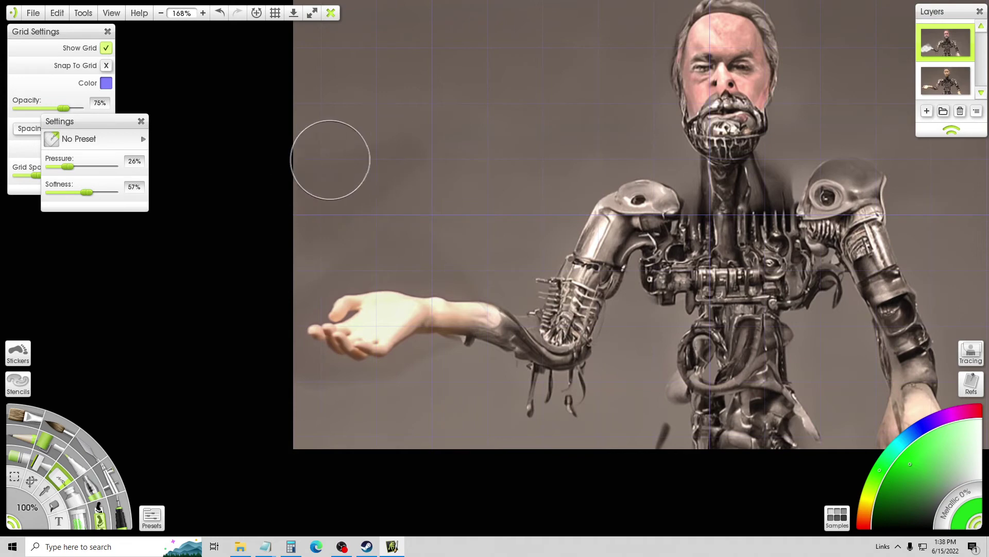
{"action": "scroll", "coordinate": [340, 171], "scroll_direction": "down", "scroll_amount": 3}
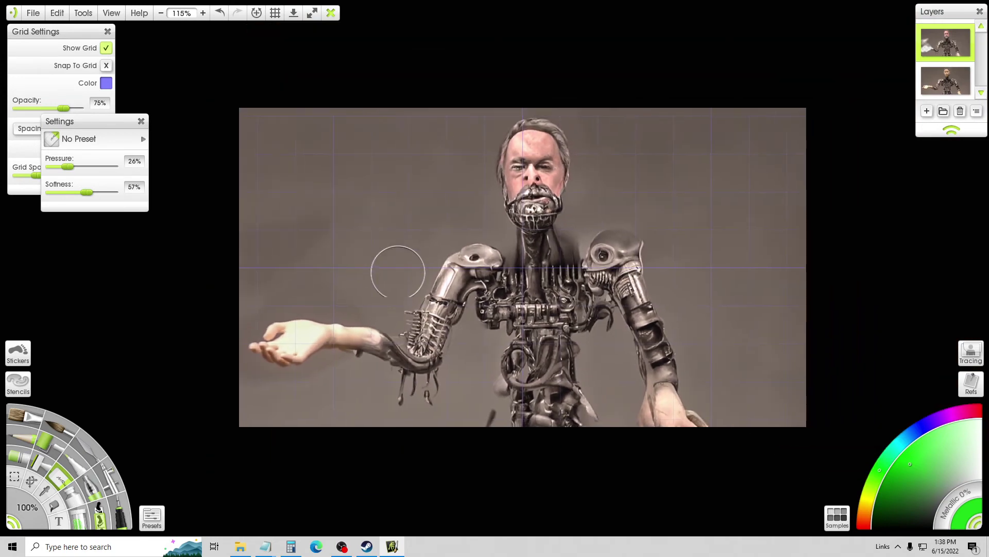
{"action": "scroll", "coordinate": [397, 269], "scroll_direction": "up", "scroll_amount": 3}
{"action": "scroll", "coordinate": [386, 261], "scroll_direction": "down", "scroll_amount": 2}
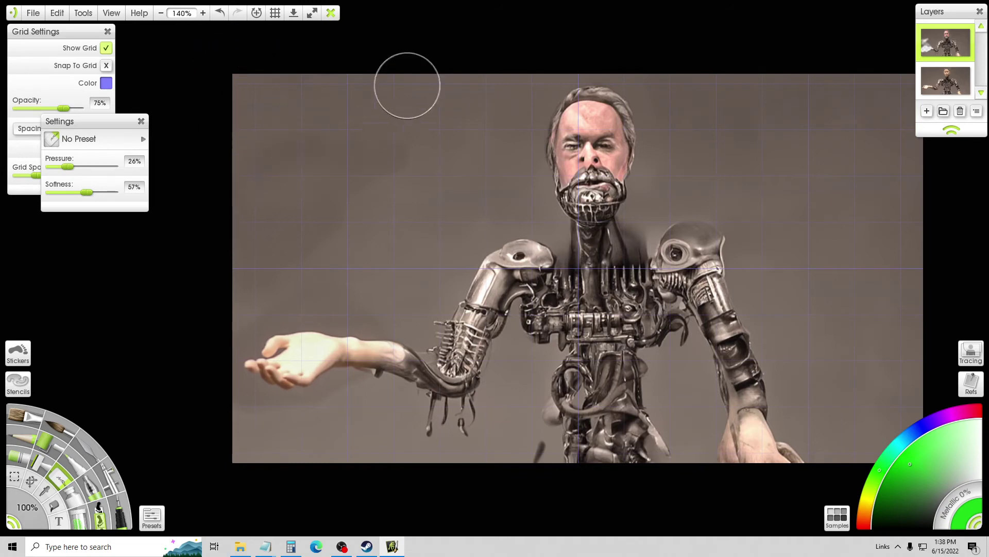
{"action": "left_click_drag", "start_coordinate": [304, 150], "coordinate": [266, 125]}
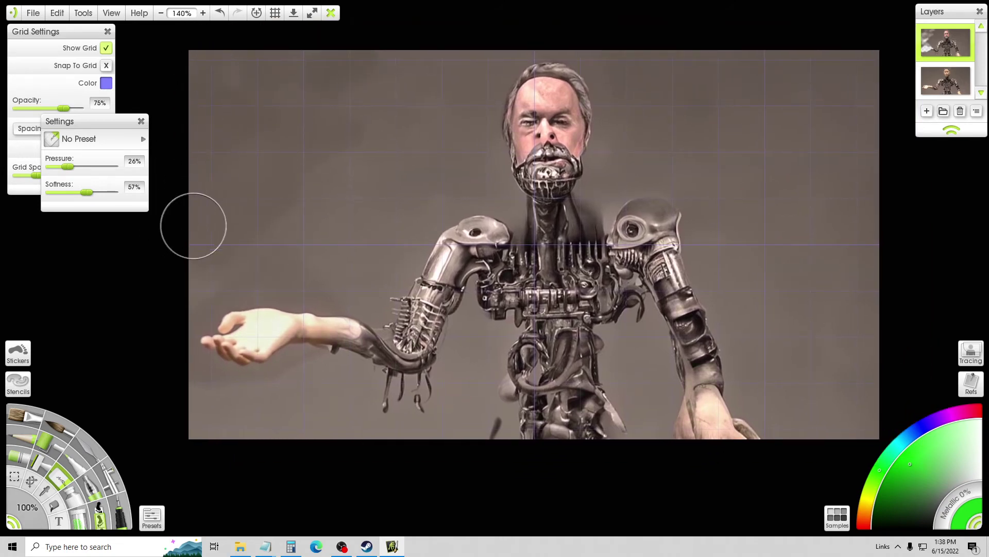
{"action": "scroll", "coordinate": [283, 172], "scroll_direction": "down", "scroll_amount": 3}
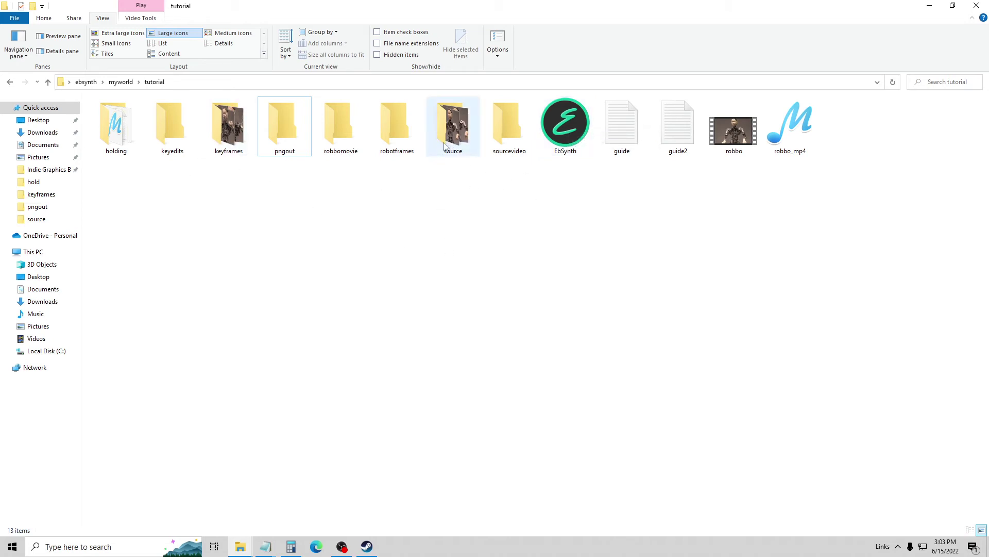
Launch EbSynth, center its window, and drop the keyframes folder in to list keyframes 100–275
{"action": "double_click", "coordinate": [560, 123]}
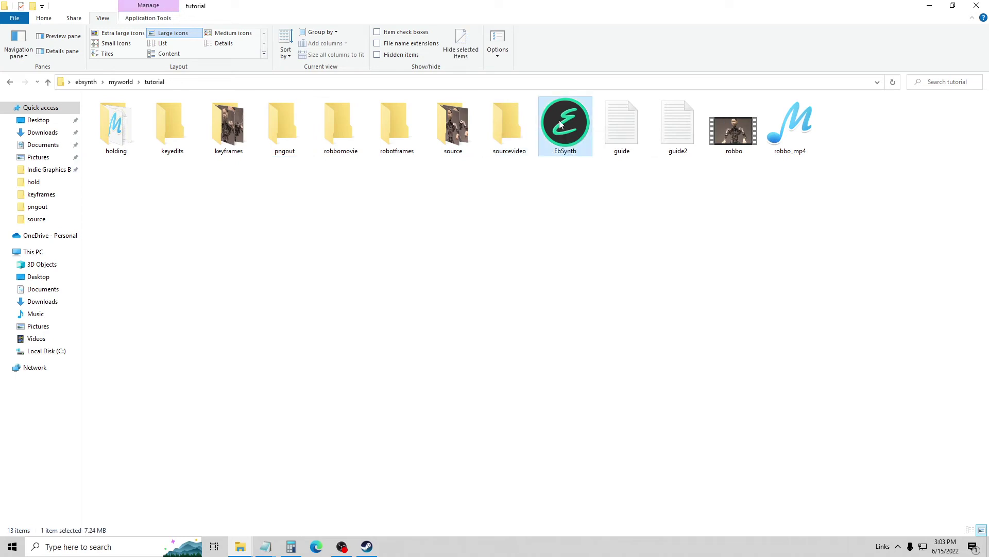
{"action": "left_click_drag", "start_coordinate": [219, 49], "coordinate": [541, 203]}
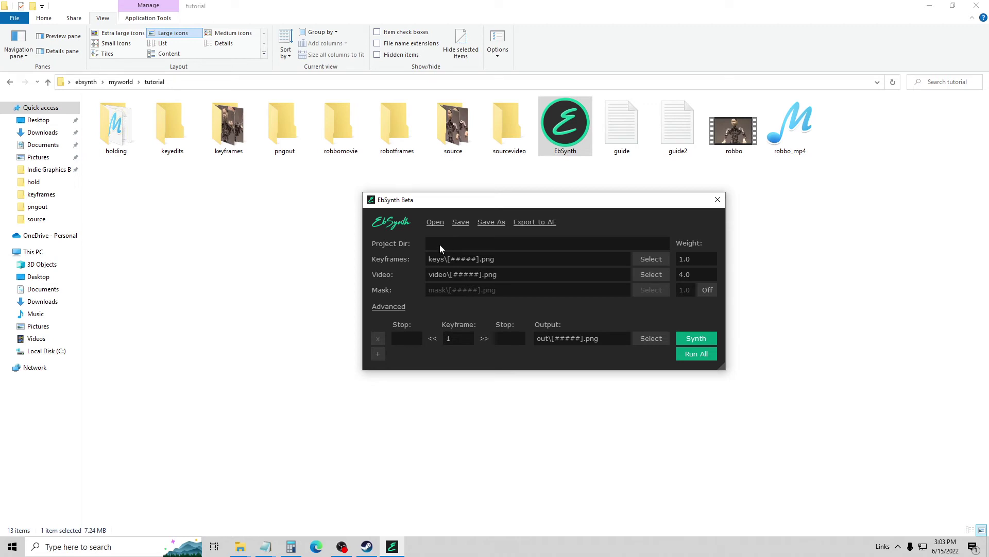
{"action": "left_click_drag", "start_coordinate": [223, 129], "coordinate": [465, 257]}
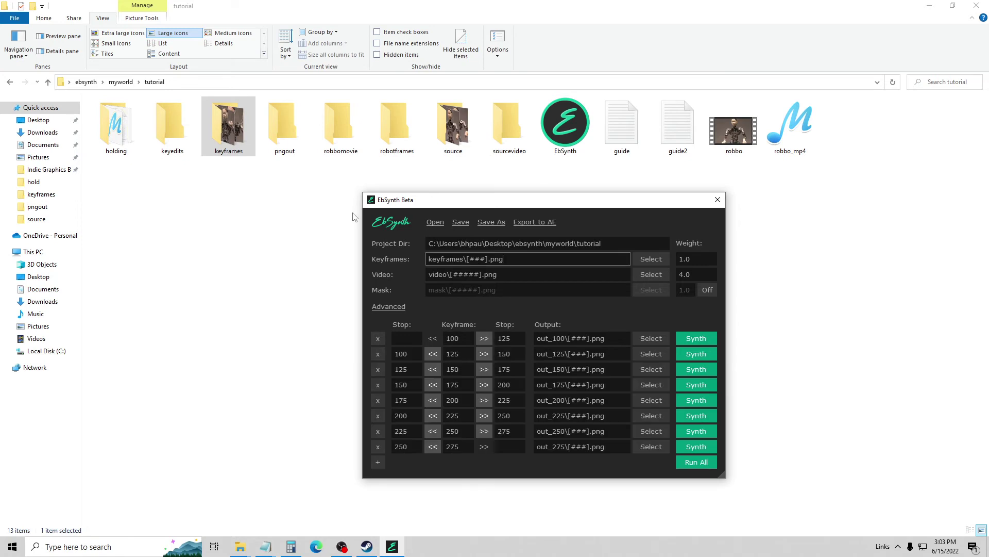
Set the source folder of robot frames as EbSynth's Video input
{"action": "left_click", "coordinate": [456, 120]}
{"action": "left_click_drag", "start_coordinate": [455, 119], "coordinate": [459, 235]}
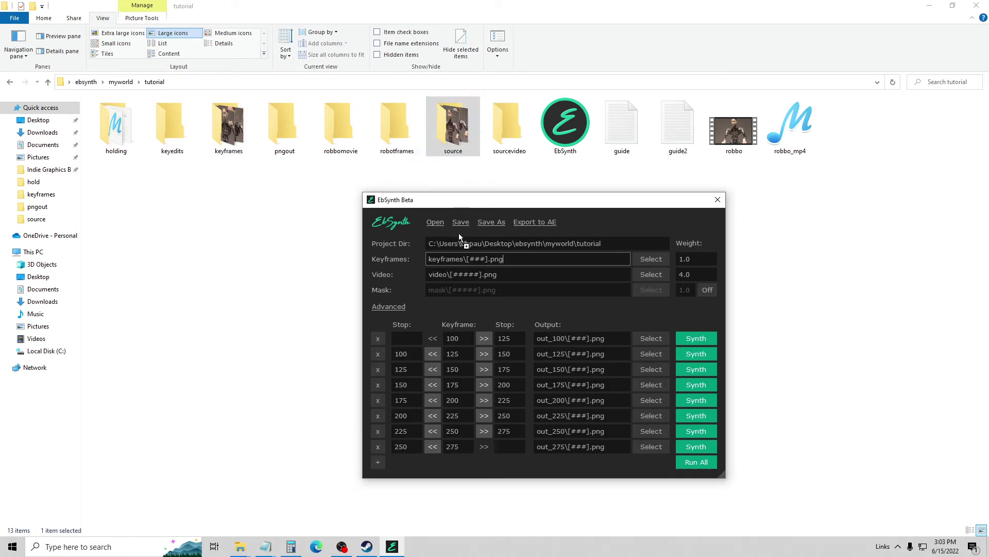
{"action": "left_click_drag", "start_coordinate": [467, 274], "coordinate": [467, 273]}
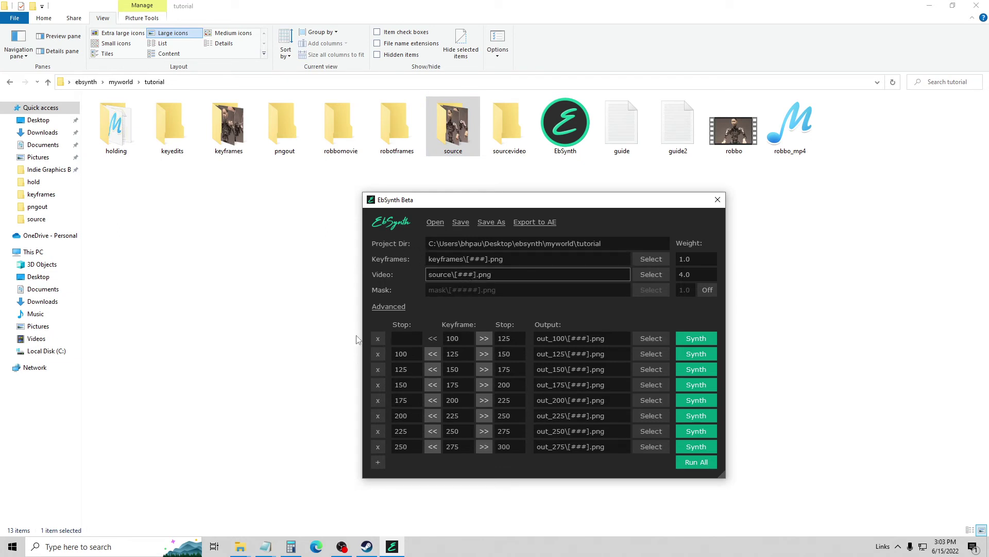
Clear the backward Stop values (100, 125, 150, 250) and check the first row's forward Stop 125
{"action": "double_click", "coordinate": [407, 354]}
{"action": "key", "text": "BackSpace"}
{"action": "double_click", "coordinate": [409, 366]}
{"action": "key", "text": "BackSpace"}
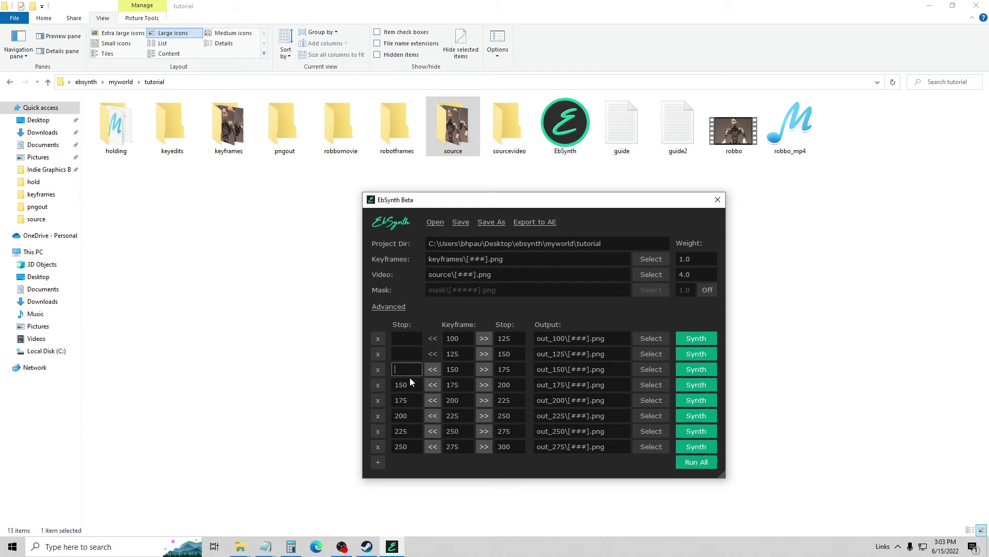
{"action": "double_click", "coordinate": [410, 383]}
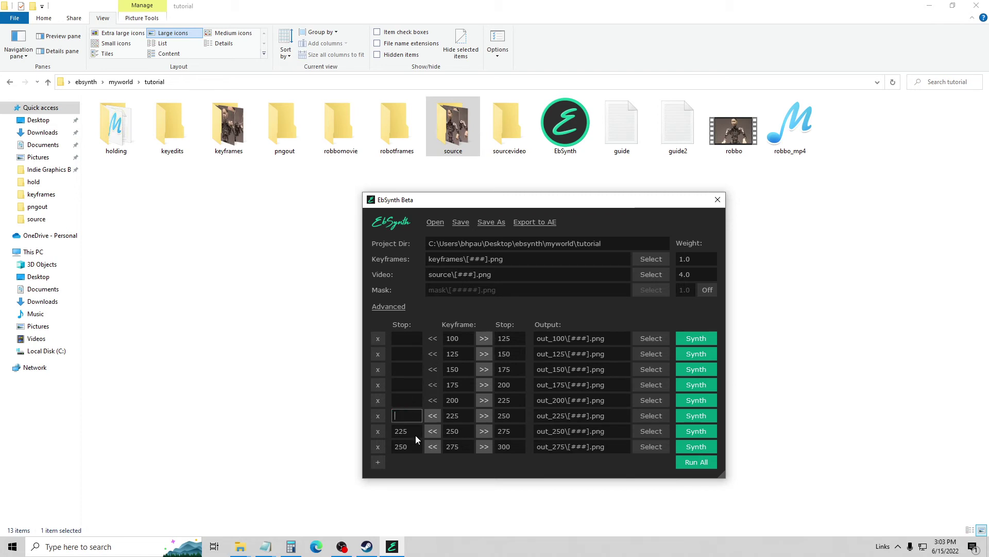
{"action": "key", "text": "BackSpace"}
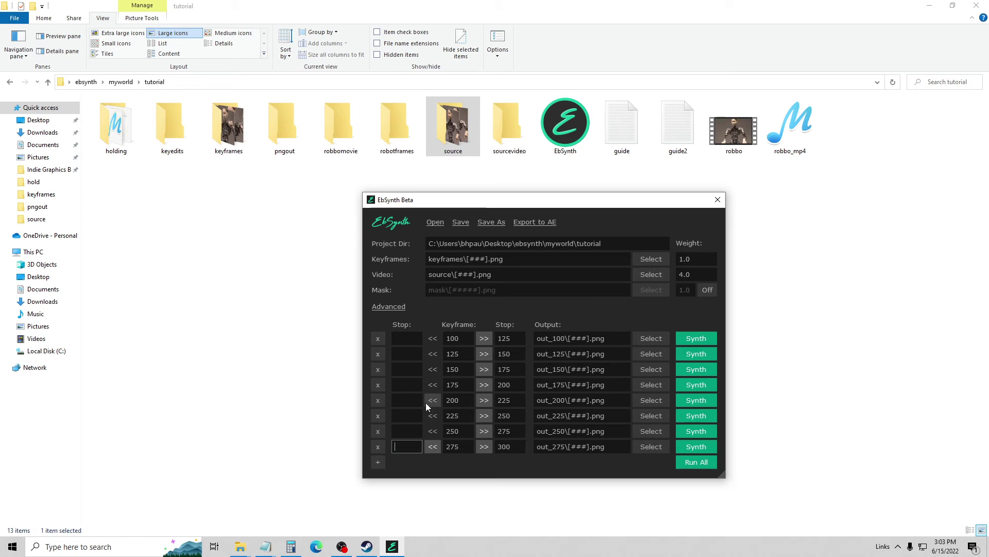
{"action": "double_click", "coordinate": [511, 338]}
{"action": "left_click", "coordinate": [516, 336]}
Change Video Weight from 4.0 to 2, then Run All to render out_100 through out_275
{"action": "left_click", "coordinate": [695, 275]}
{"action": "left_click", "coordinate": [698, 466]}
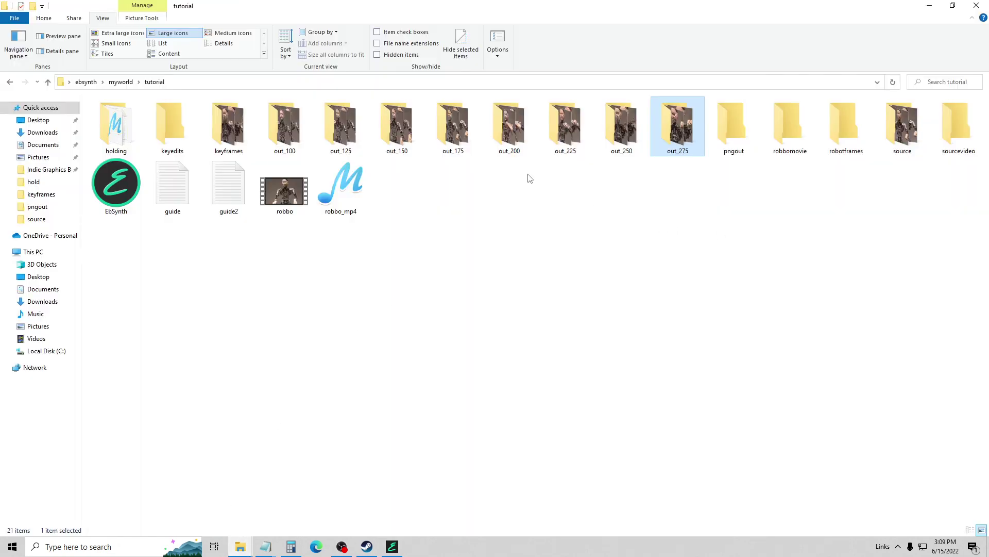
{"action": "mouse_move", "coordinate": [281, 125]}
{"action": "double_click", "coordinate": [289, 116]}
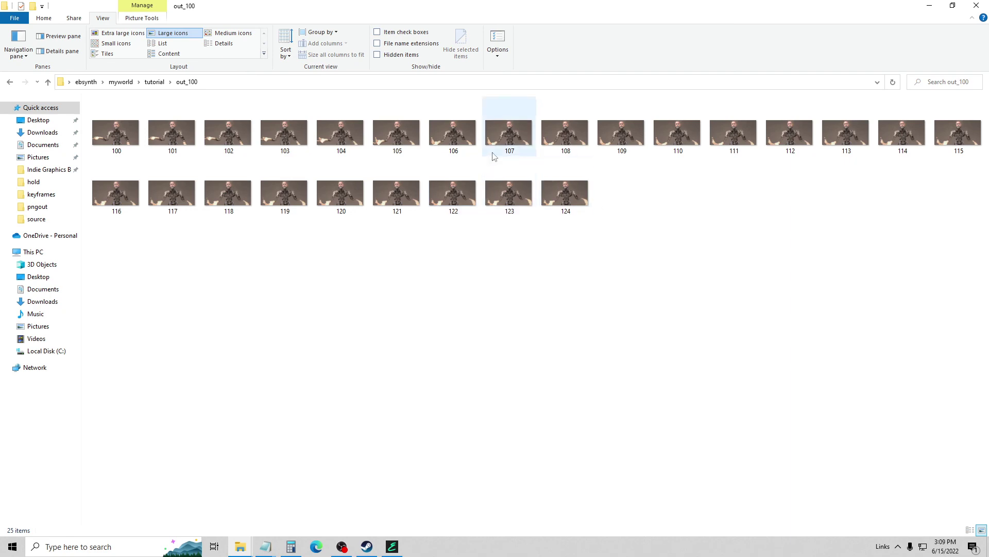
{"action": "double_click", "coordinate": [505, 135]}
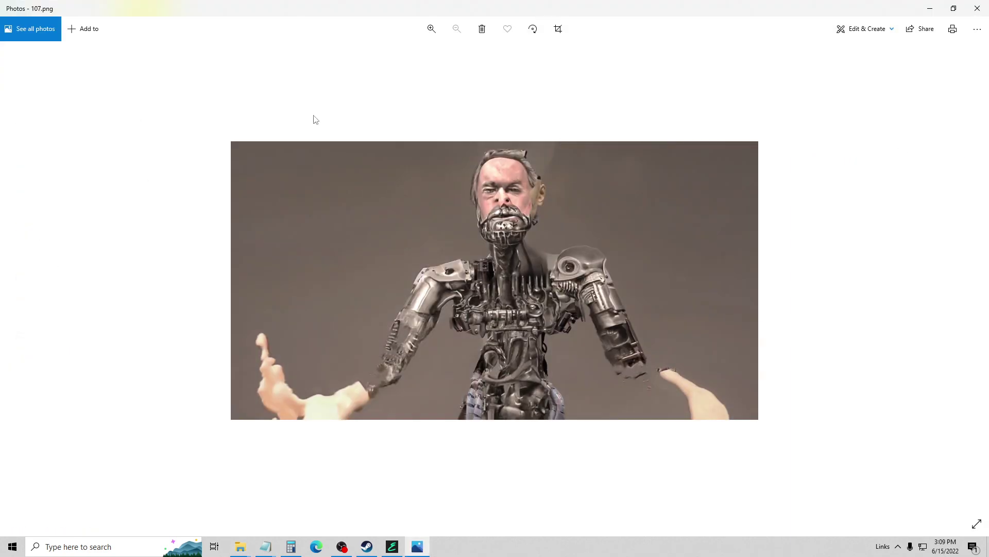
{"action": "left_click", "coordinate": [977, 8]}
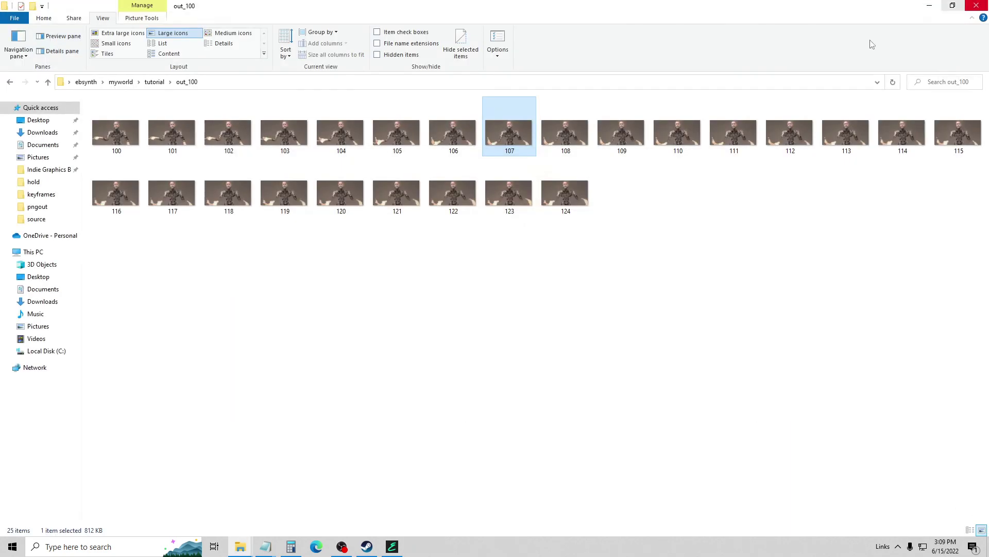
{"action": "left_click", "coordinate": [47, 81]}
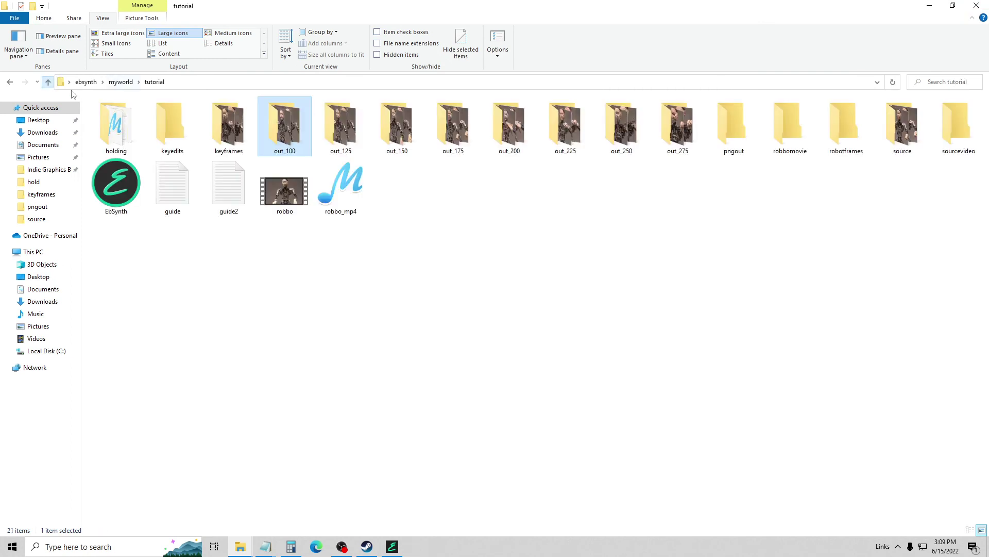